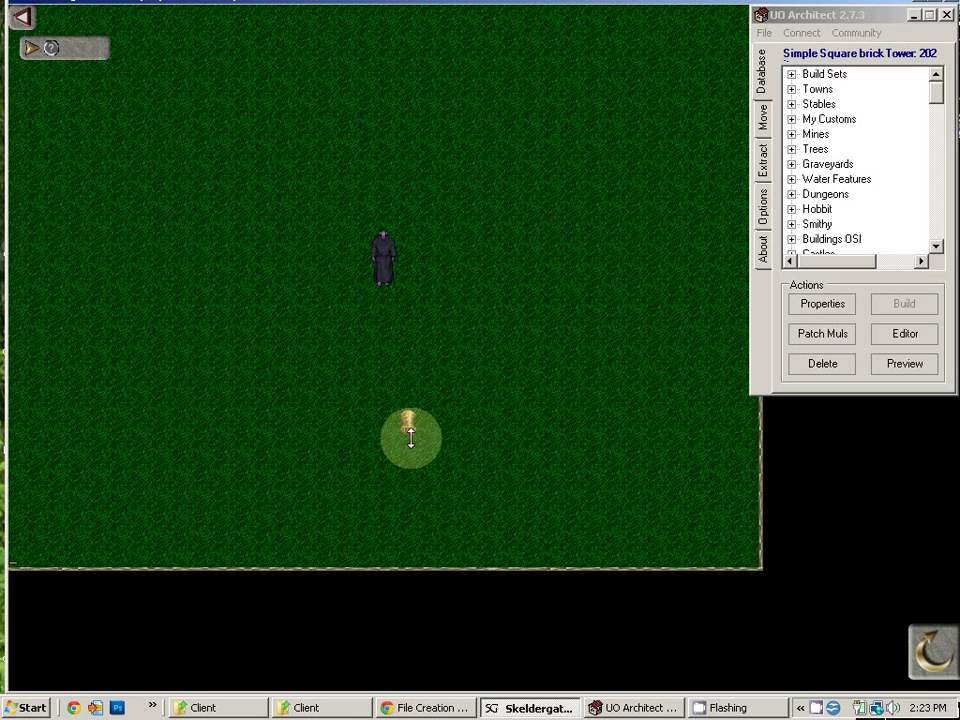
drag(410, 437, 353, 280)
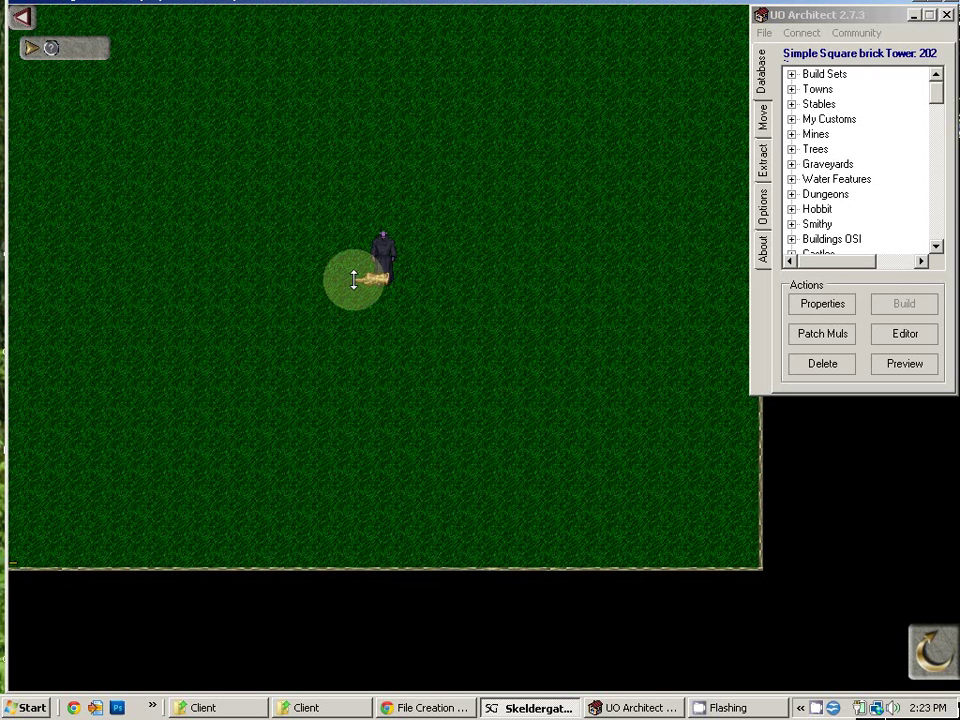
drag(353, 280, 758, 95)
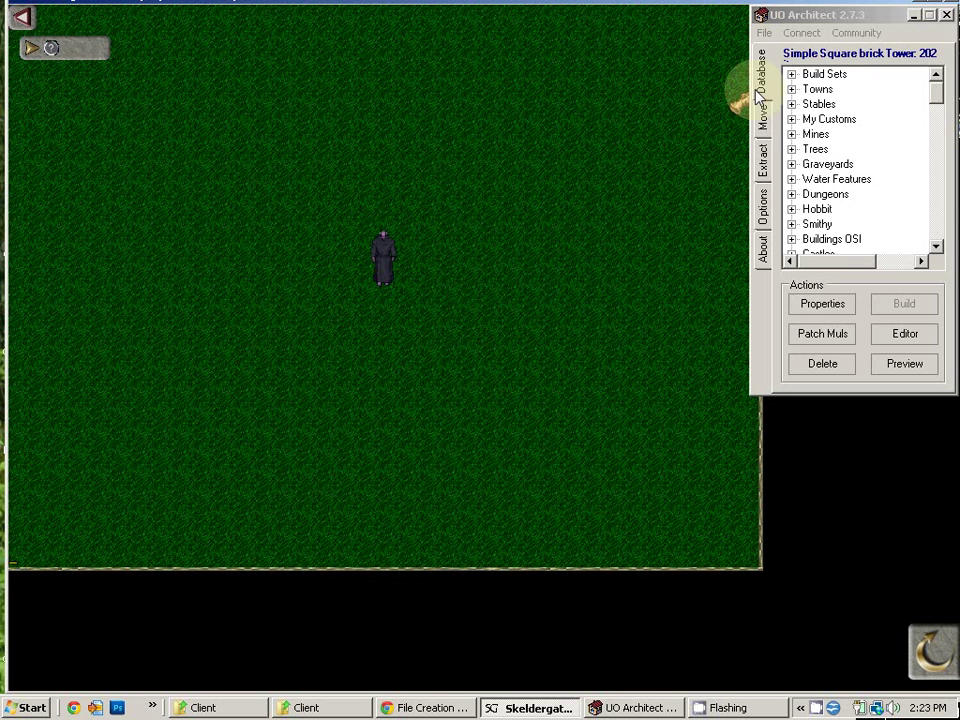
Step: Check the UO client directory and the Multi.idx and Multi.mul patch target paths in the UO Architect options
click(819, 16)
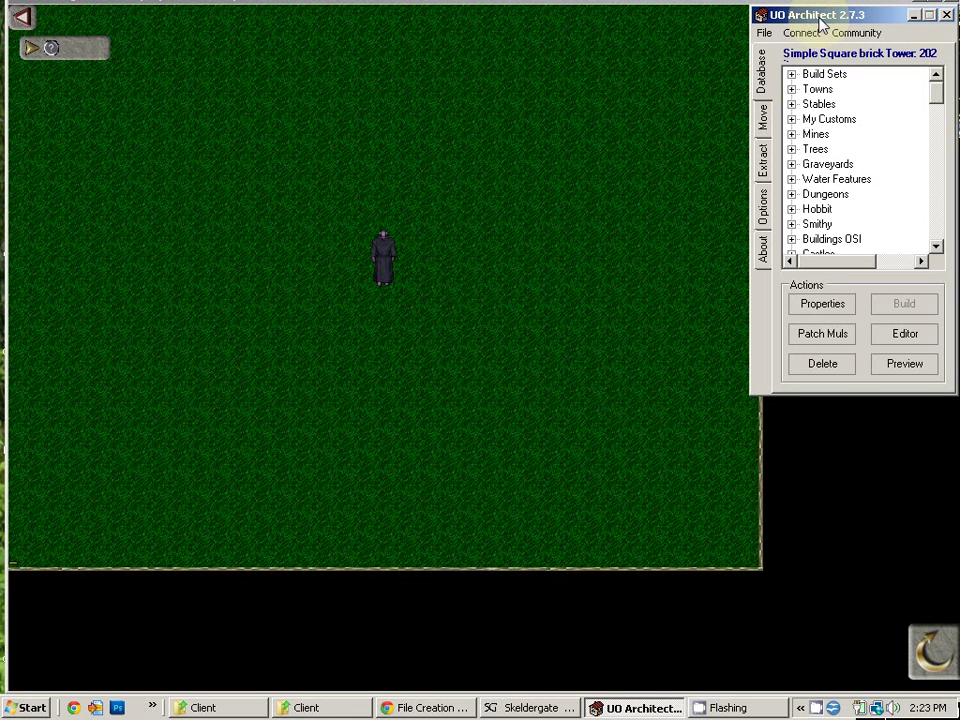
click(761, 210)
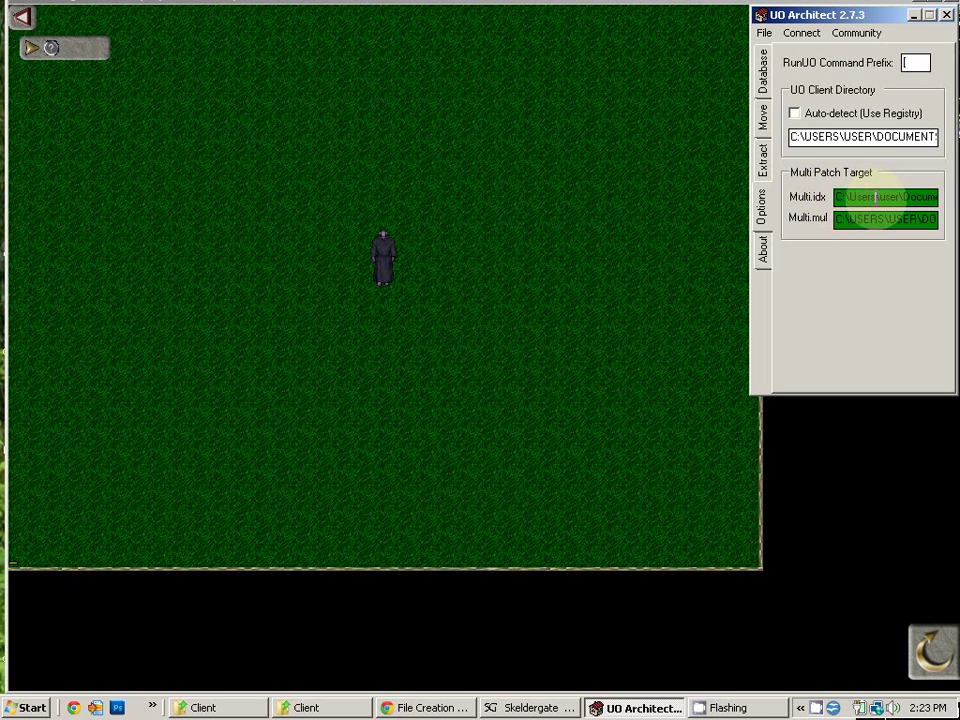
click(876, 197)
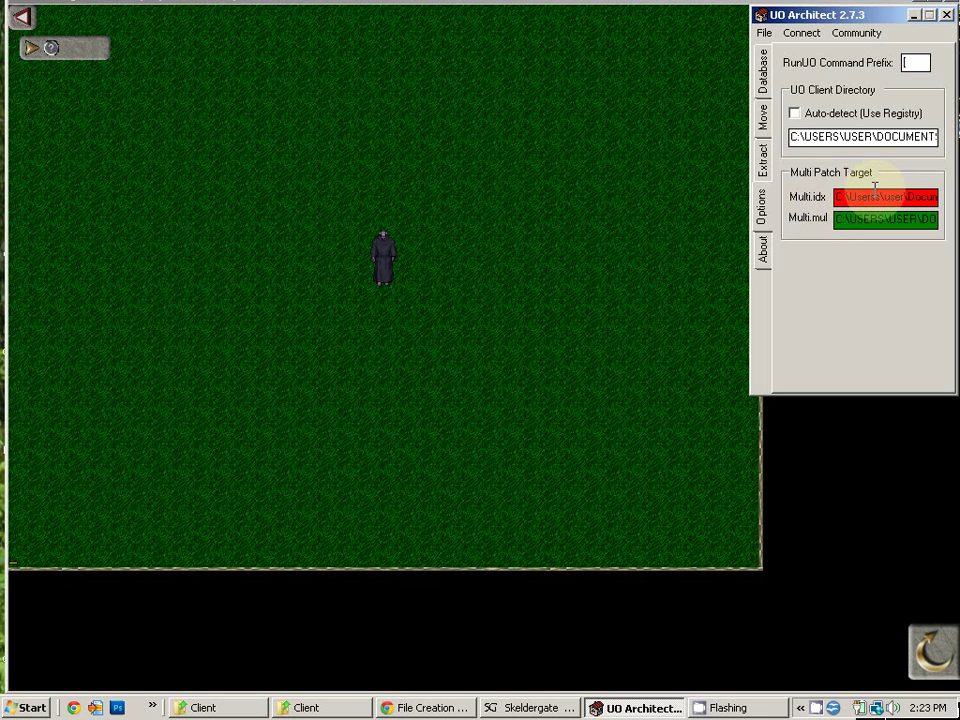
click(880, 199)
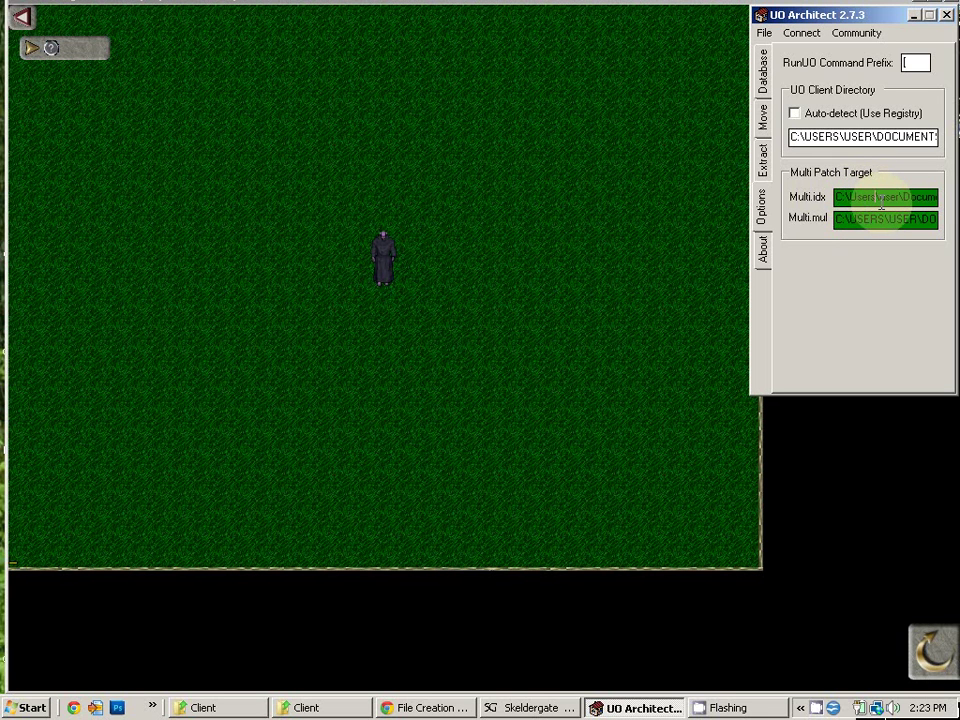
Step: Open the Login Manager and view a blank new server listing, closing it unsaved
click(800, 36)
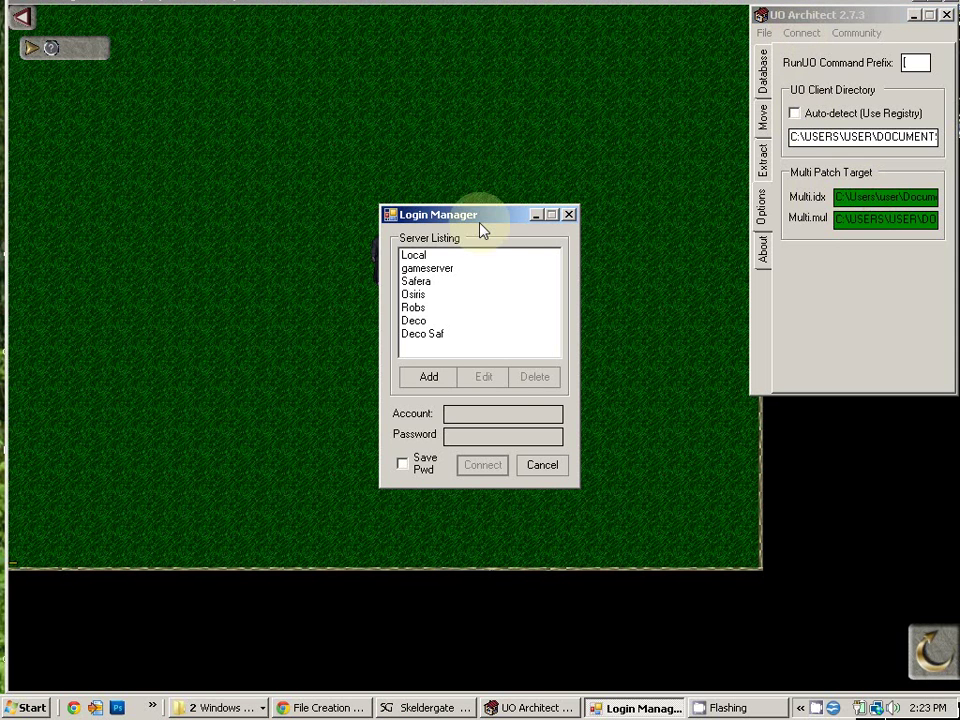
drag(480, 221, 593, 88)
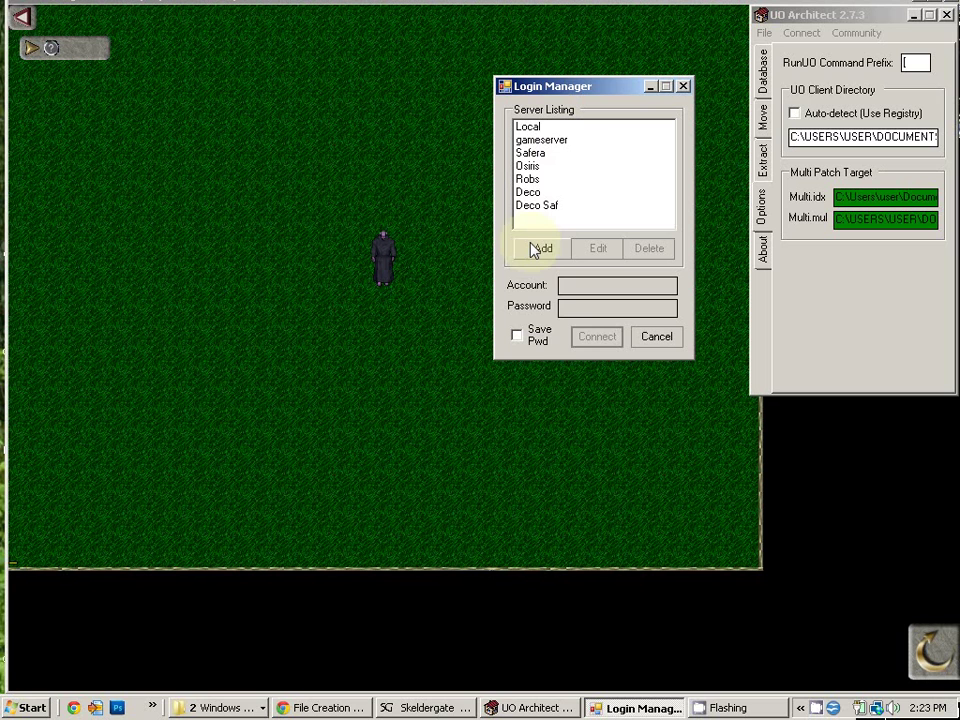
click(535, 248)
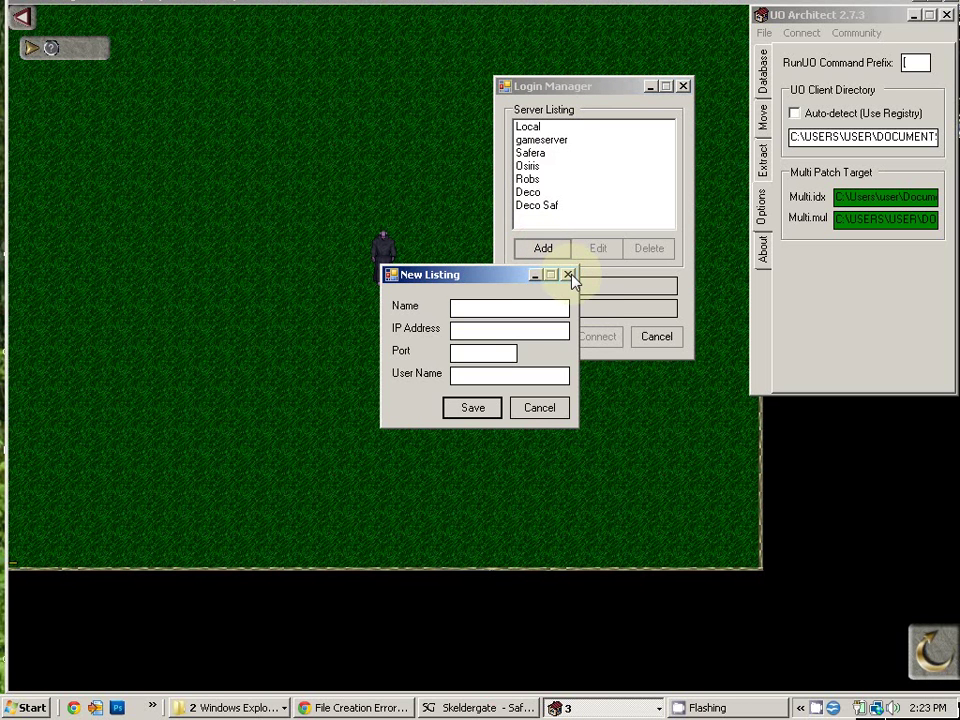
click(568, 274)
Step: Review the name, IP address, port and user name fields of the Local server listing and save it
click(530, 128)
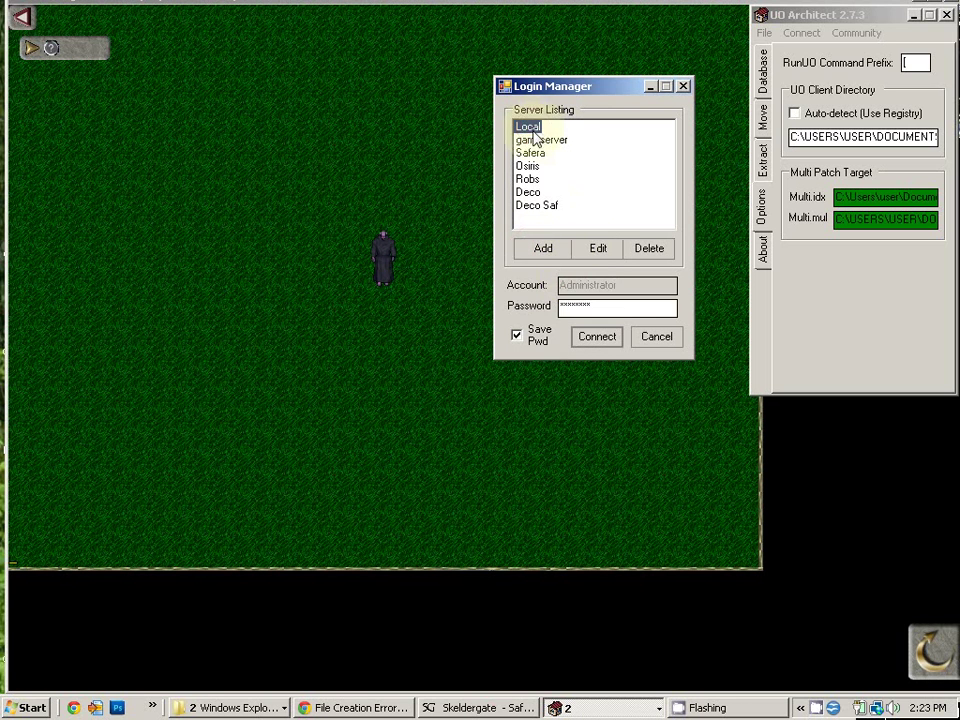
click(596, 247)
drag(493, 276, 547, 155)
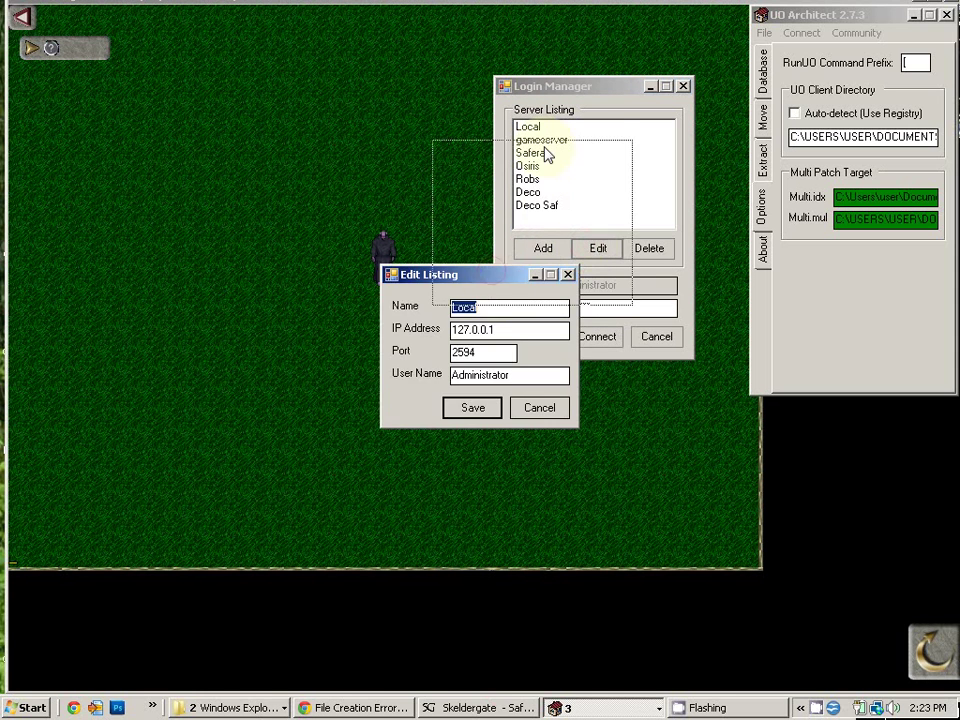
click(543, 185)
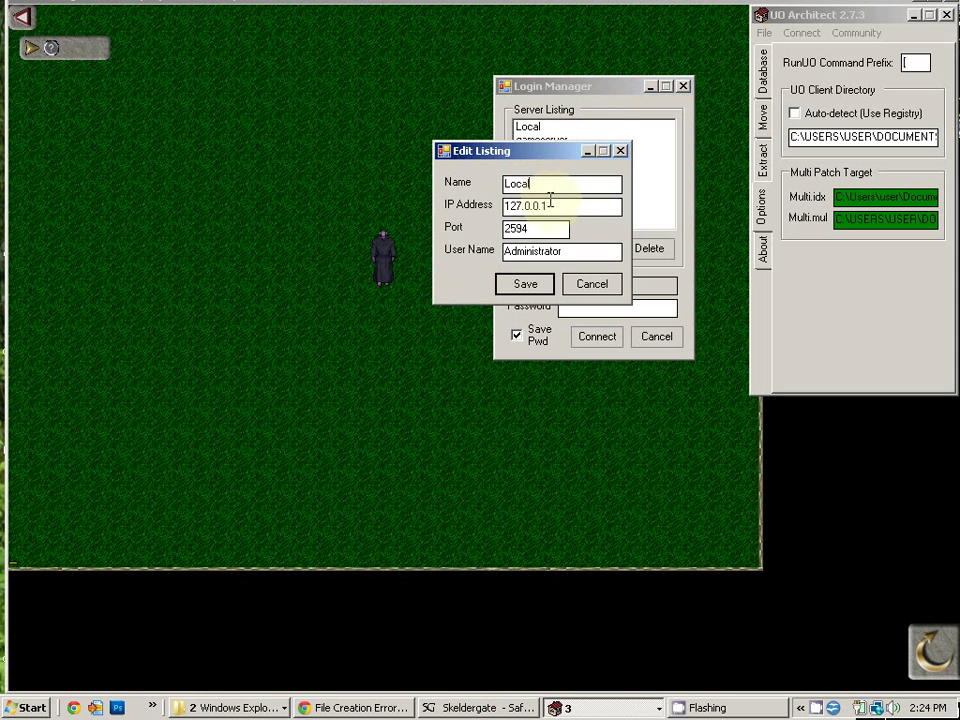
click(551, 204)
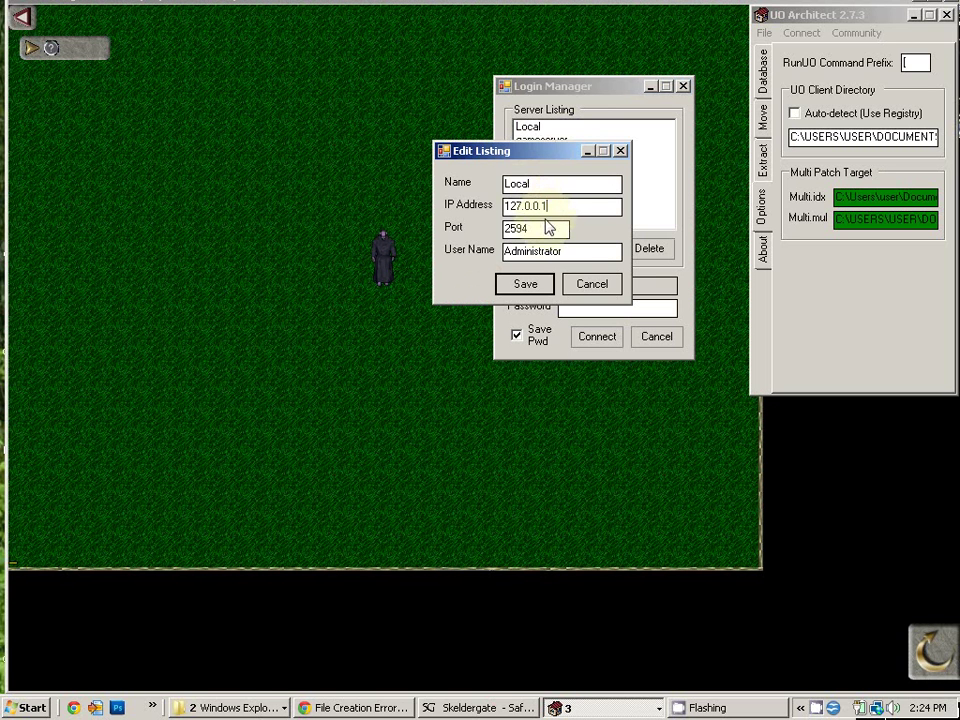
click(535, 228)
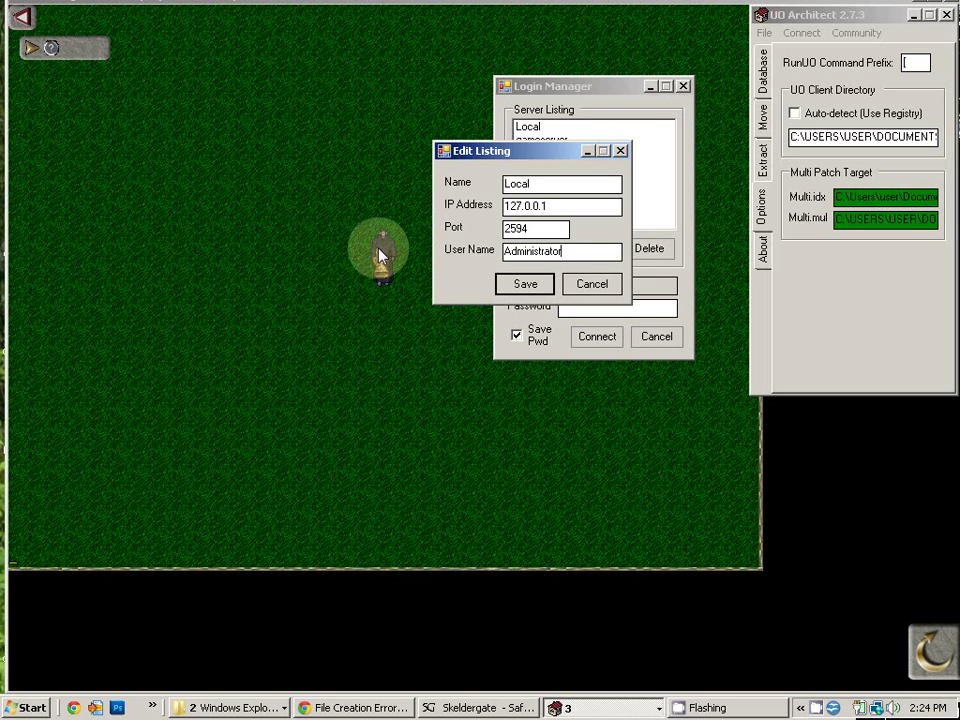
click(521, 252)
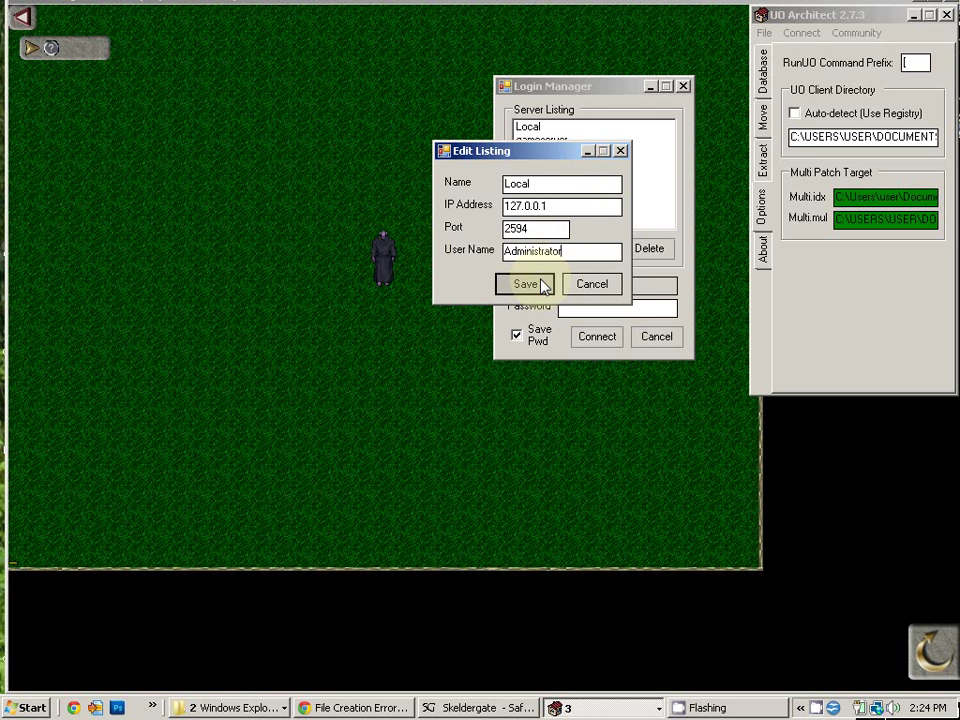
click(543, 285)
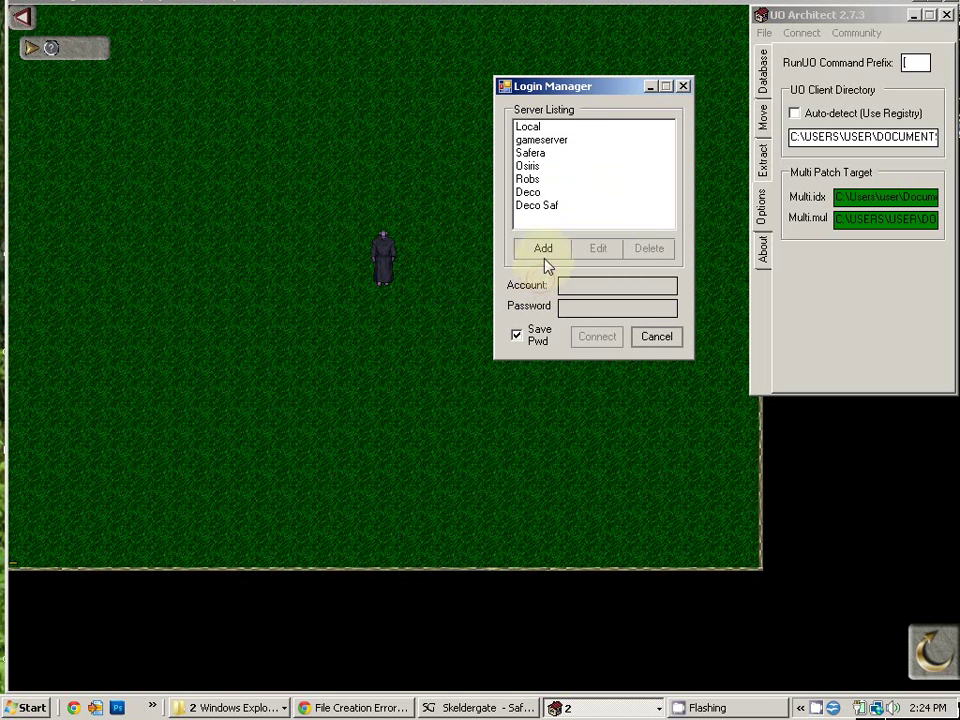
Step: Connect to the Deco server using its saved account password
click(535, 196)
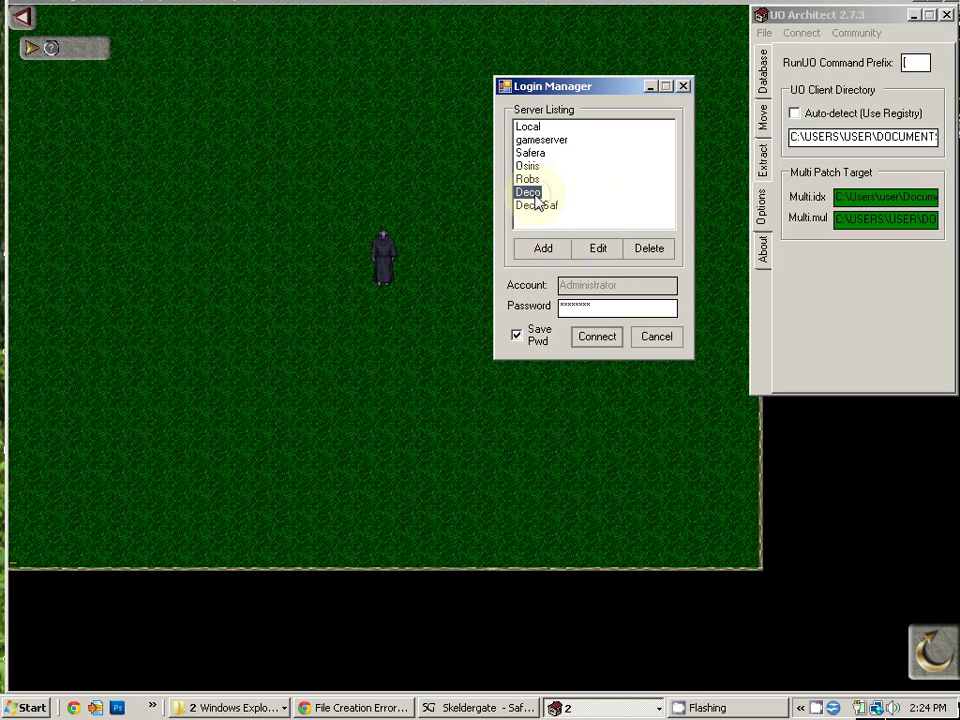
click(580, 305)
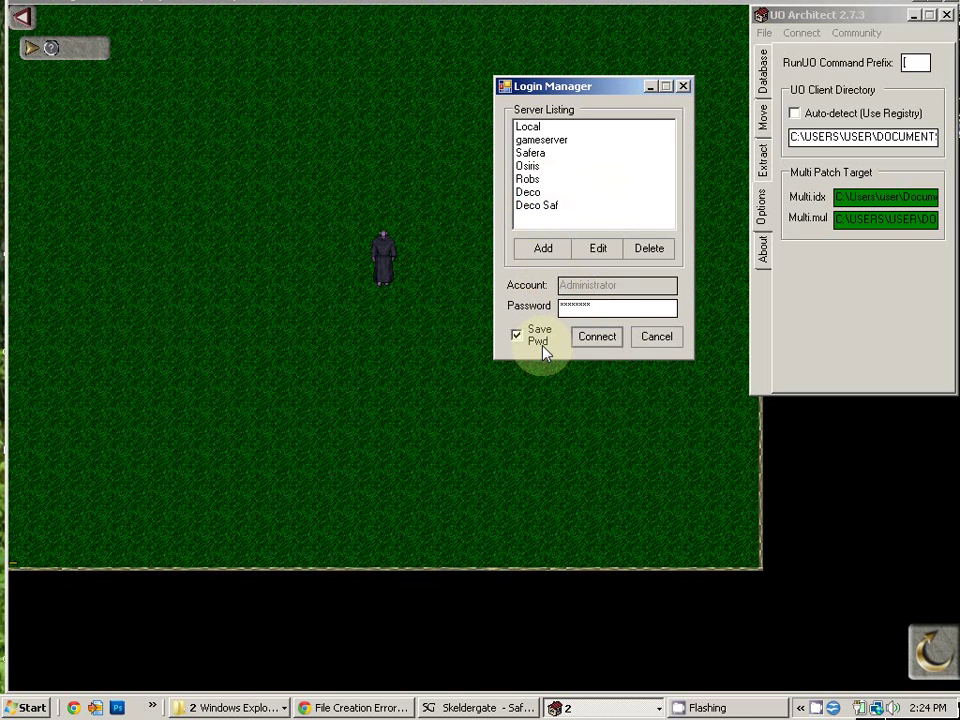
click(597, 337)
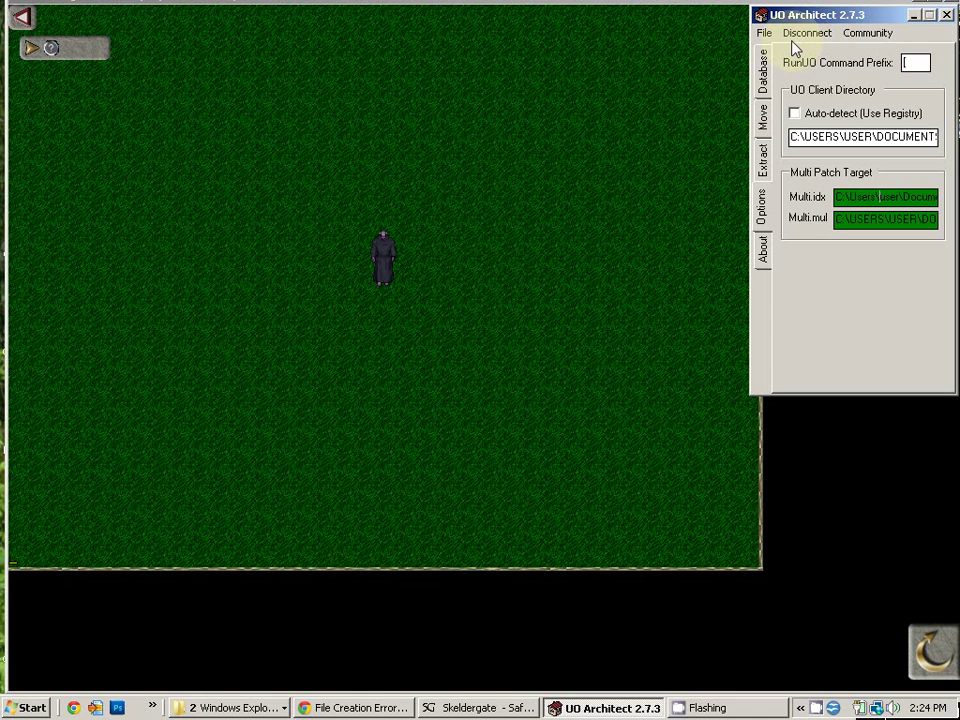
Step: Select the Simple Square Brick Tower under Towers > Brick in the design database and open its preview
click(762, 68)
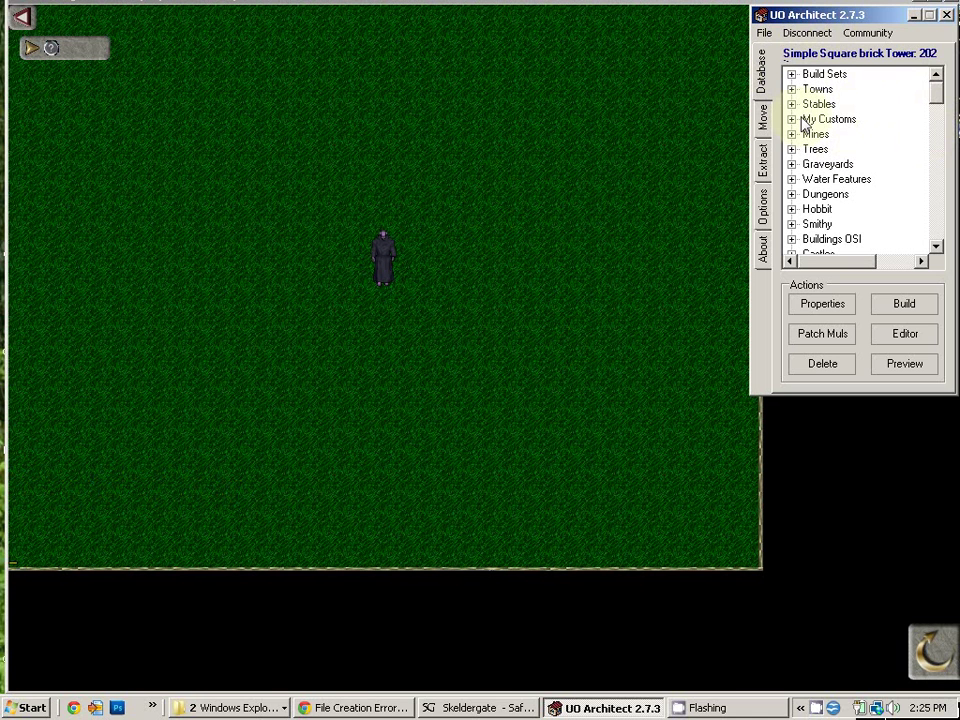
drag(936, 90, 939, 120)
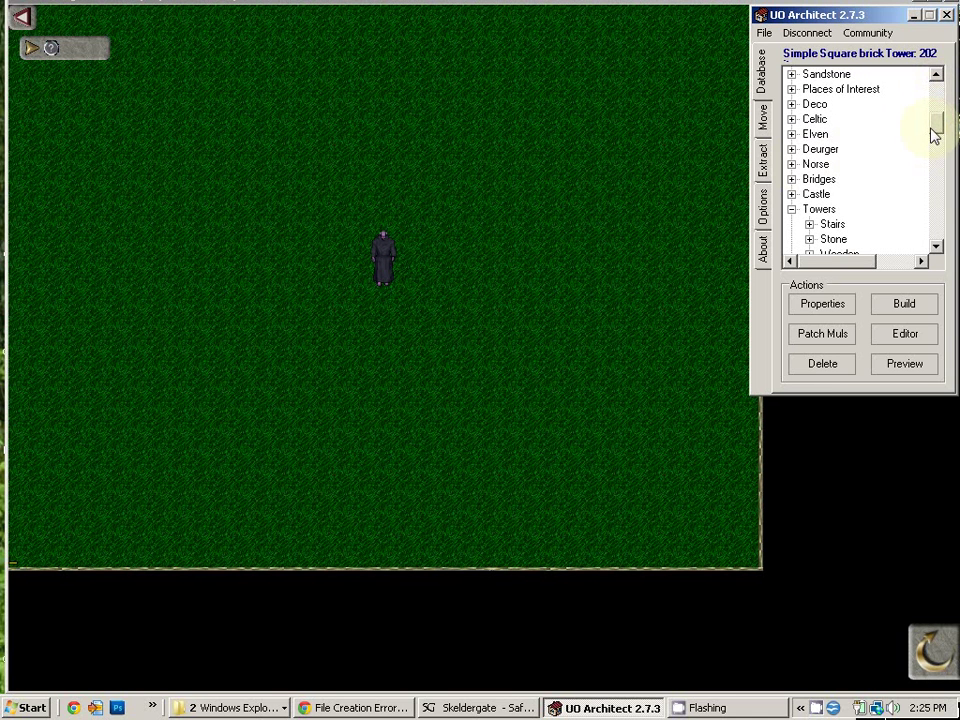
drag(934, 128, 934, 139)
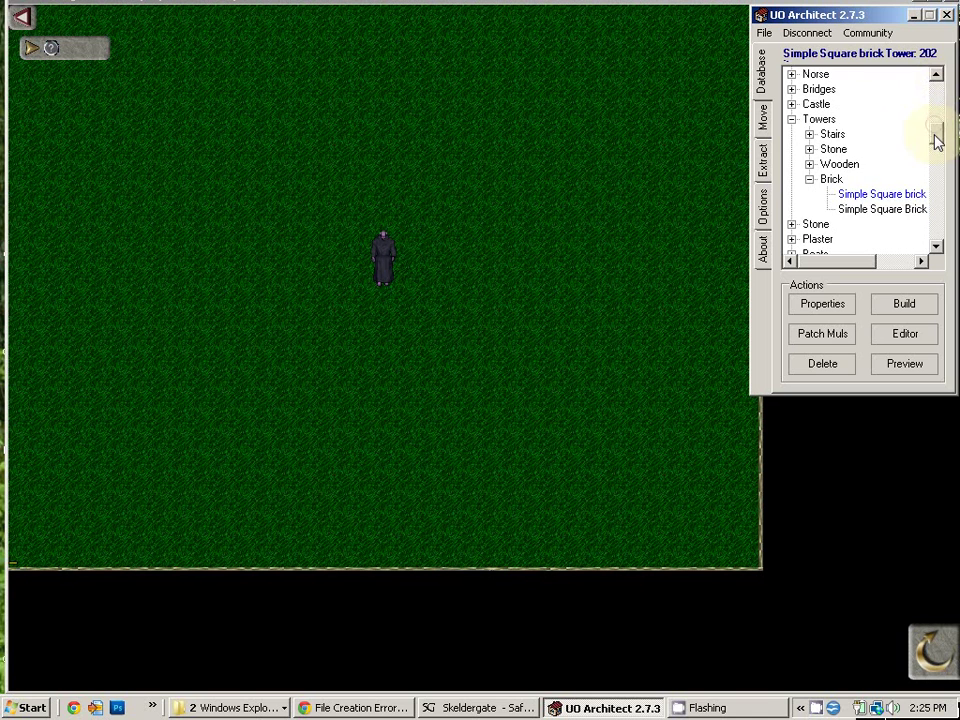
click(881, 209)
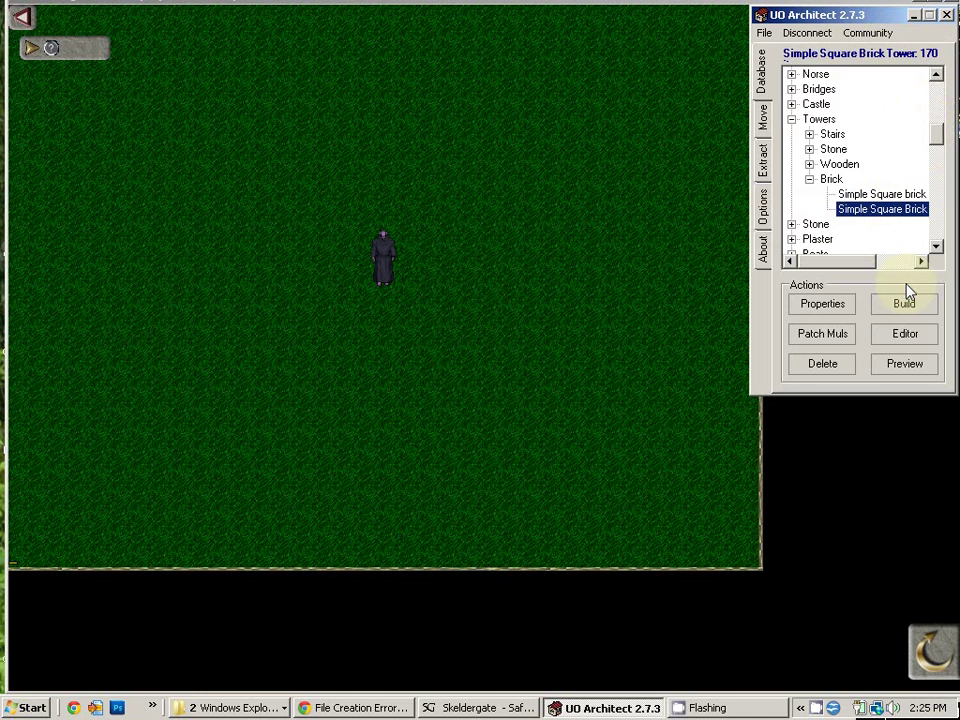
click(906, 364)
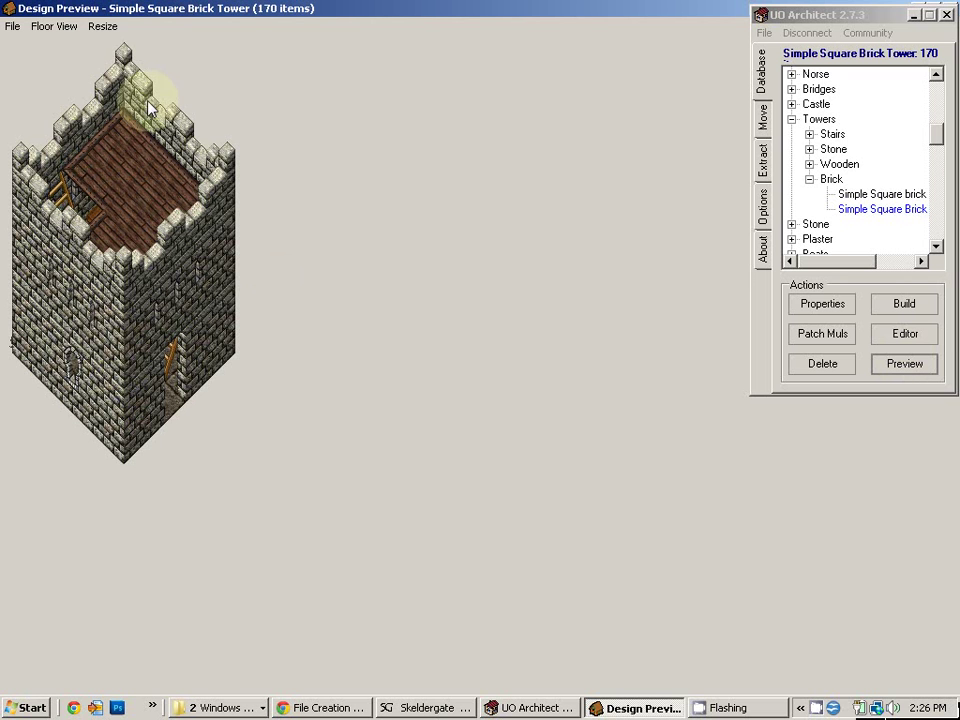
Step: Scale the tower preview to 50%, inspect its individual floors and close the preview
click(100, 28)
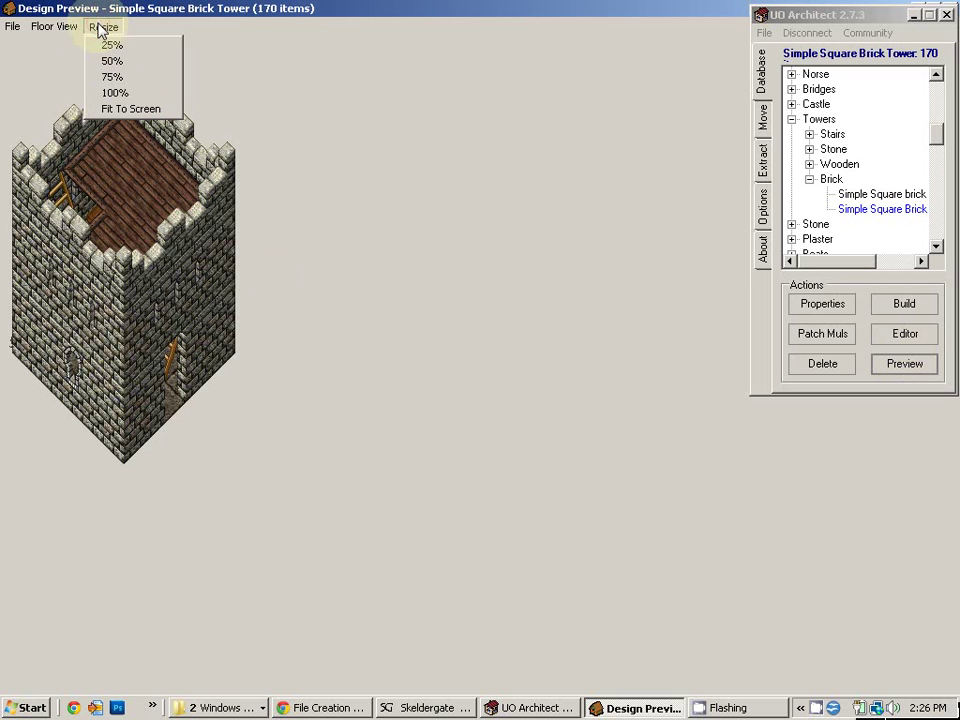
click(100, 61)
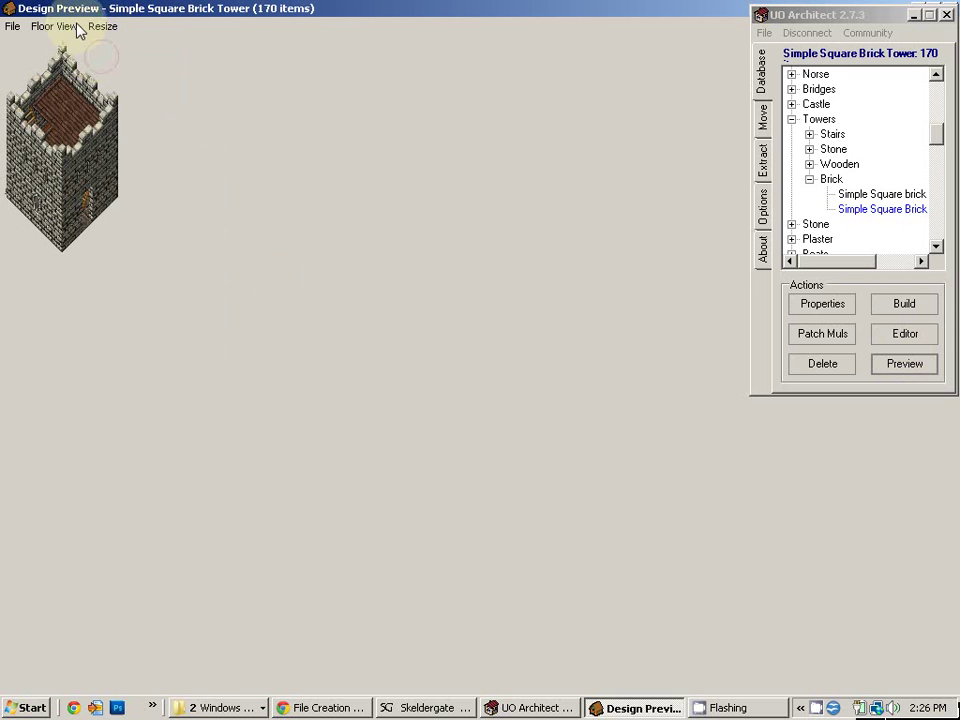
click(72, 27)
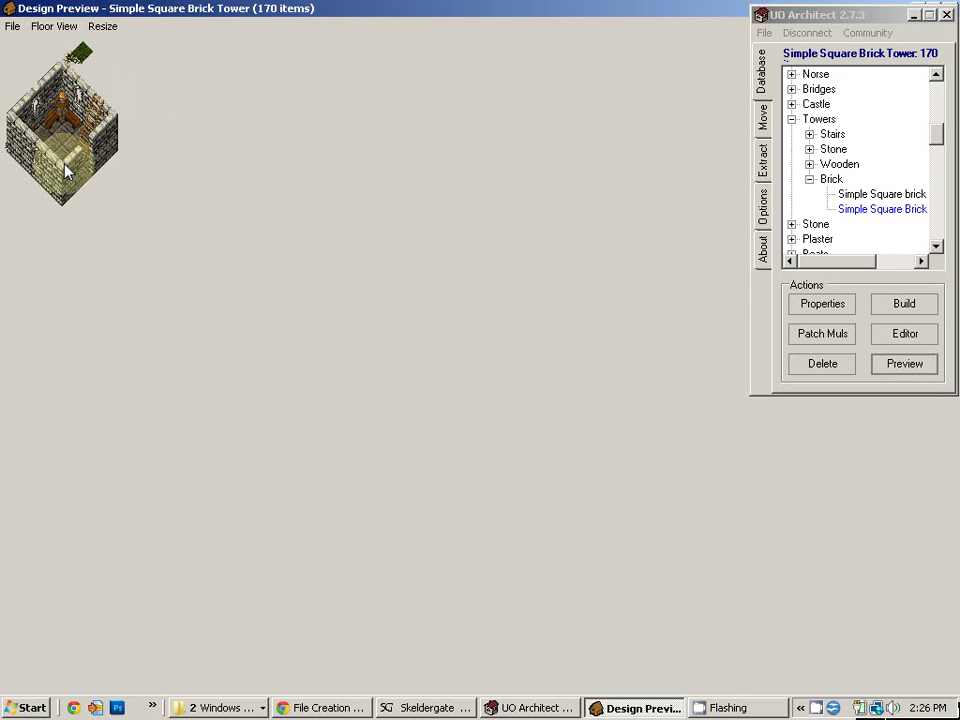
click(54, 26)
click(64, 80)
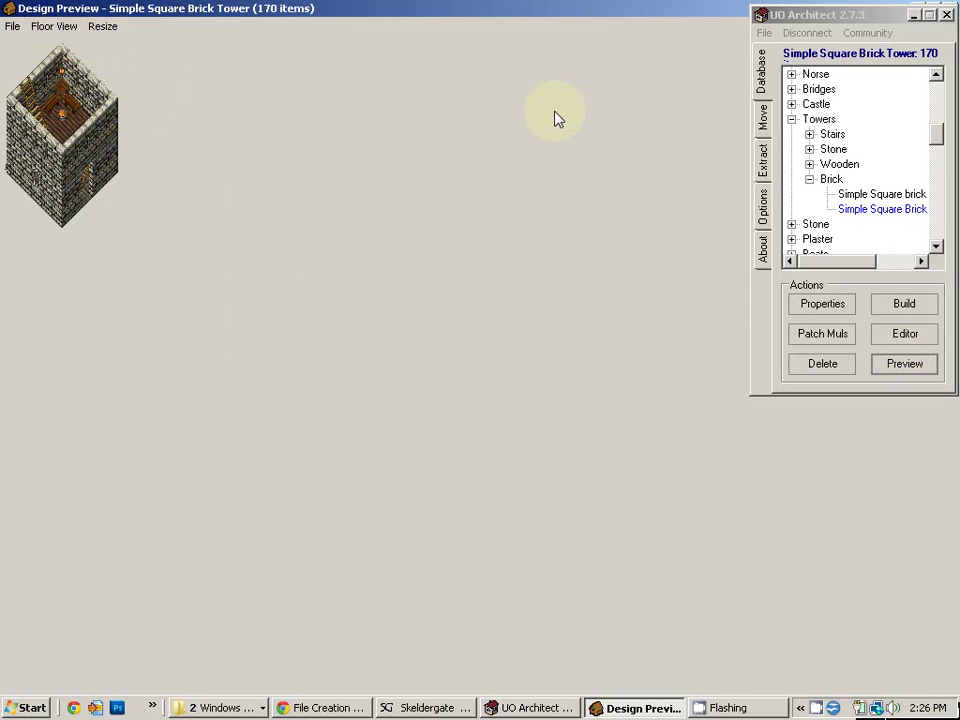
drag(851, 15, 851, 34)
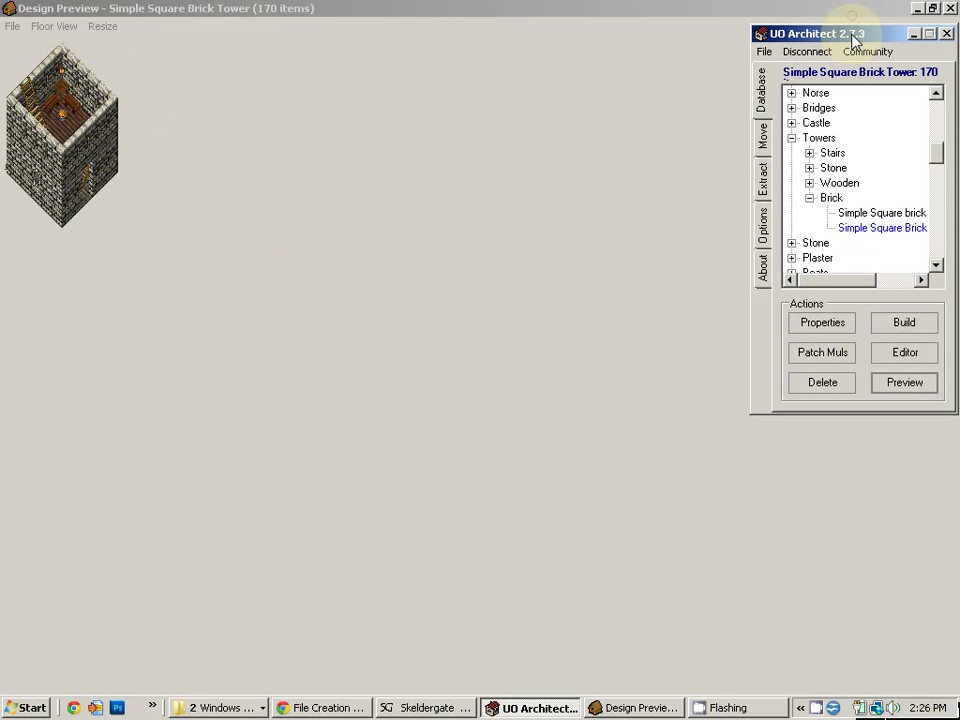
click(950, 8)
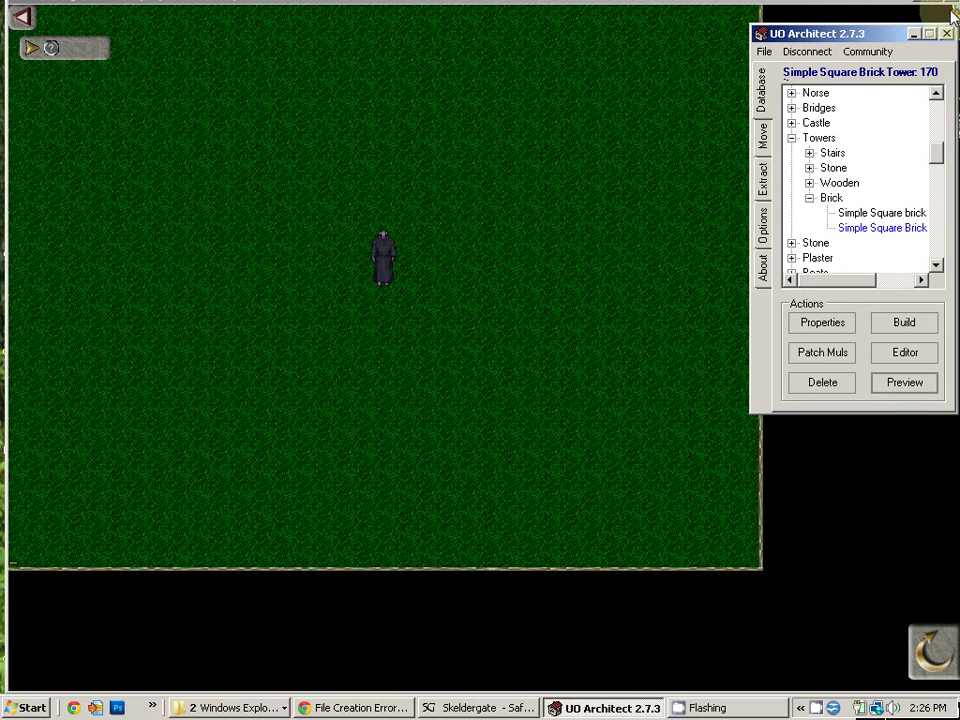
Step: Build the selected Simple Square Brick Tower with hues and no foundation on the grass just left of the character
click(846, 230)
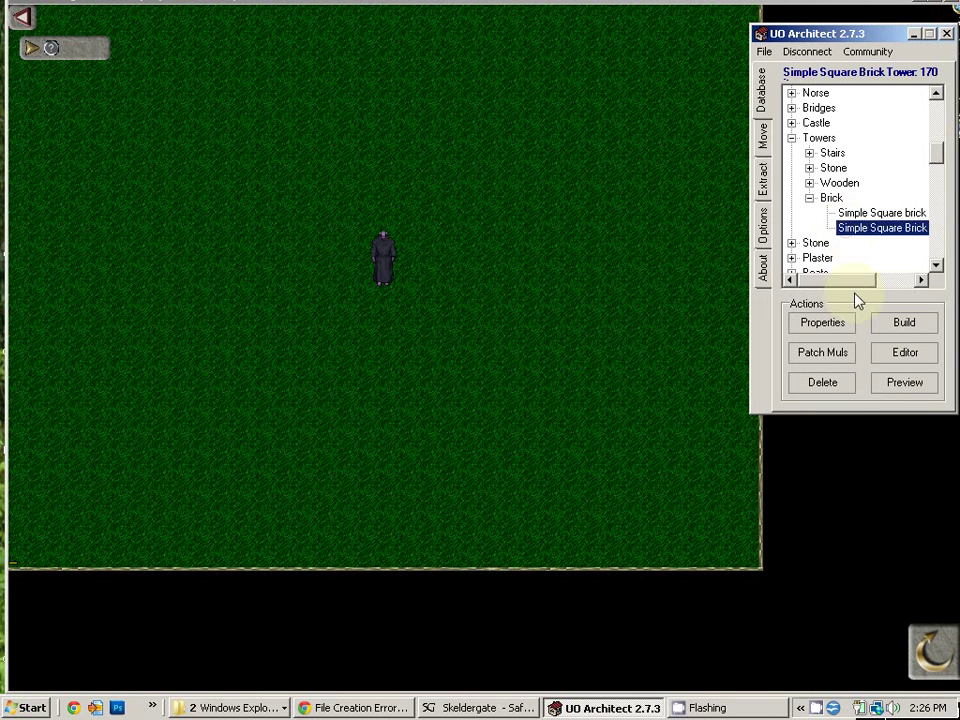
click(899, 326)
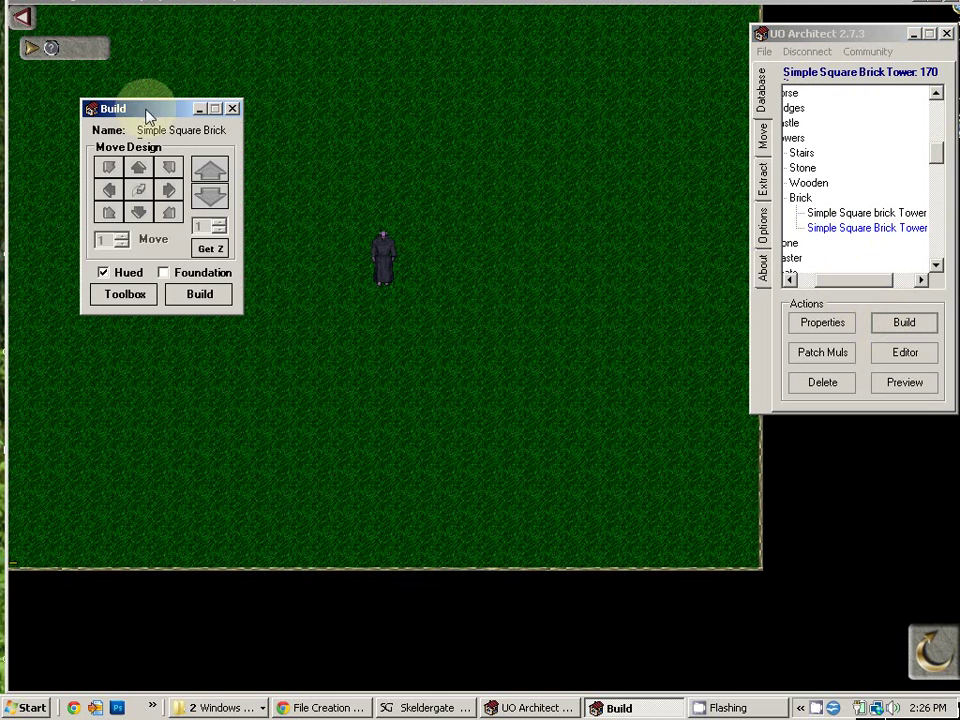
drag(425, 82, 627, 40)
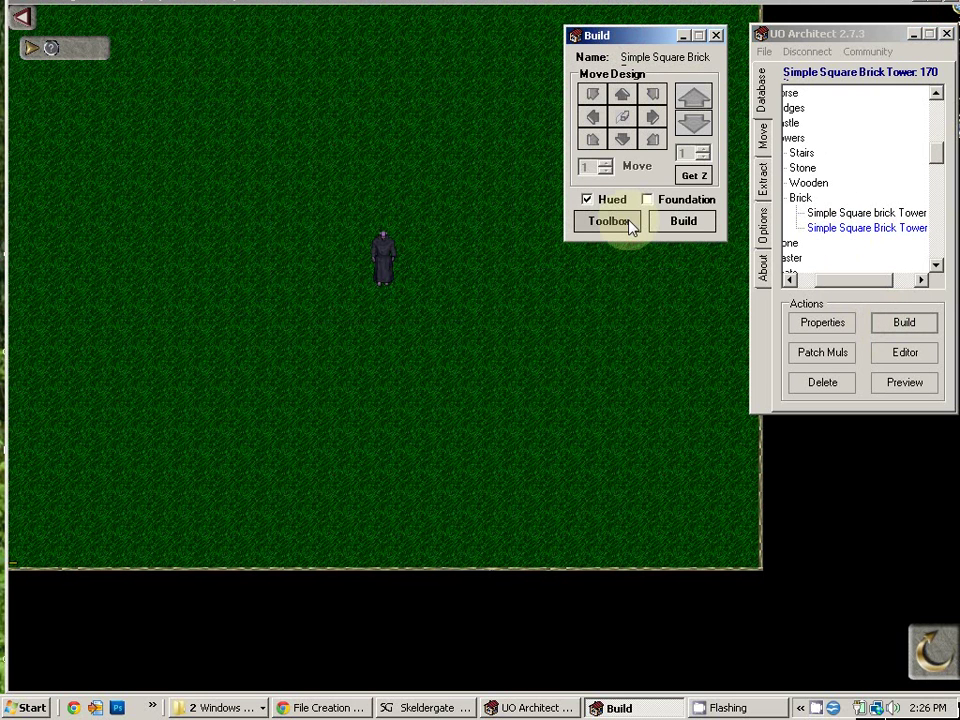
click(680, 224)
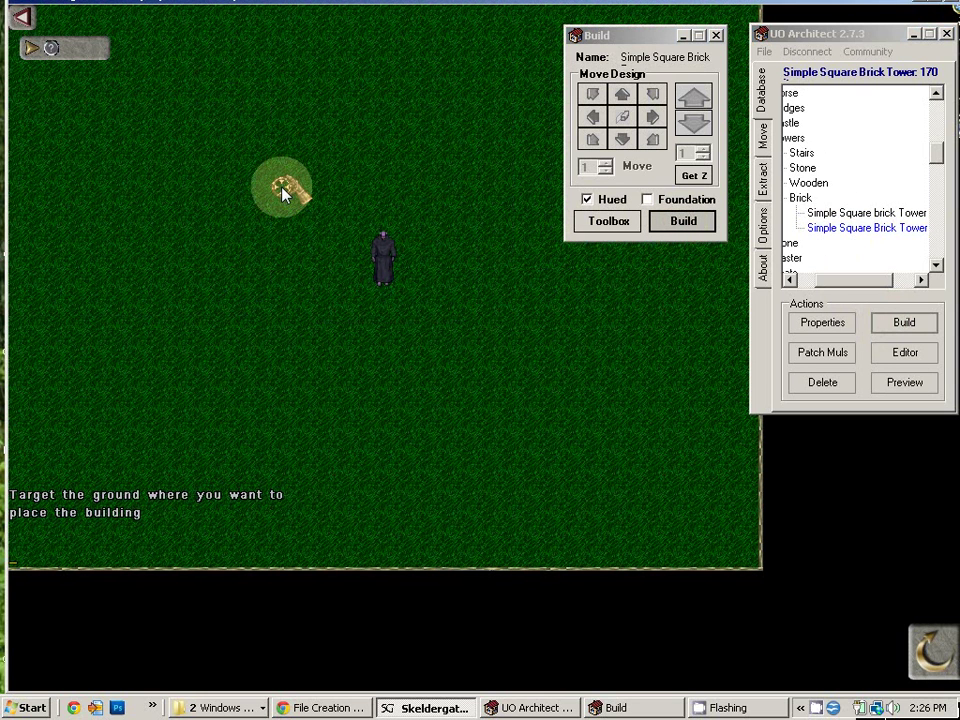
click(249, 227)
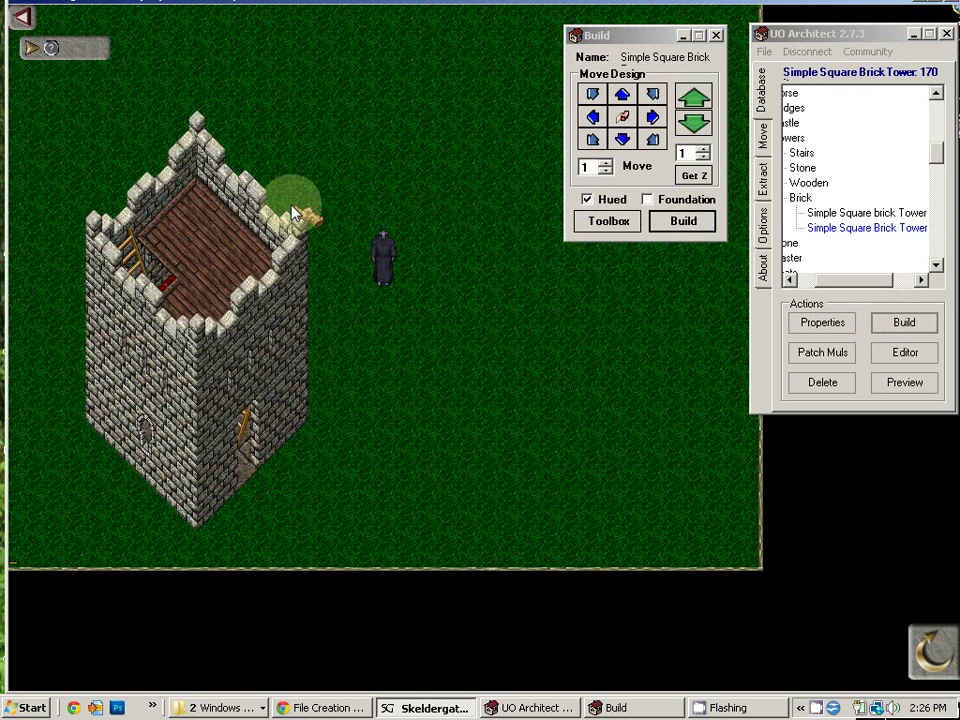
Step: Raise the built tower several levels with a height increment of 1 and lower it slightly again
click(655, 35)
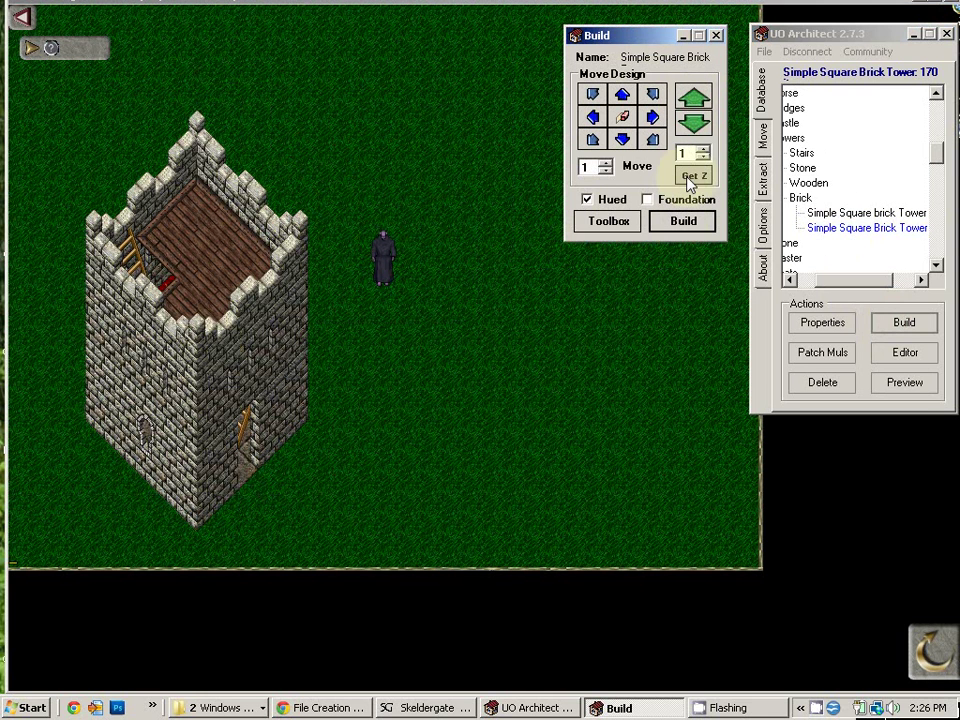
click(692, 102)
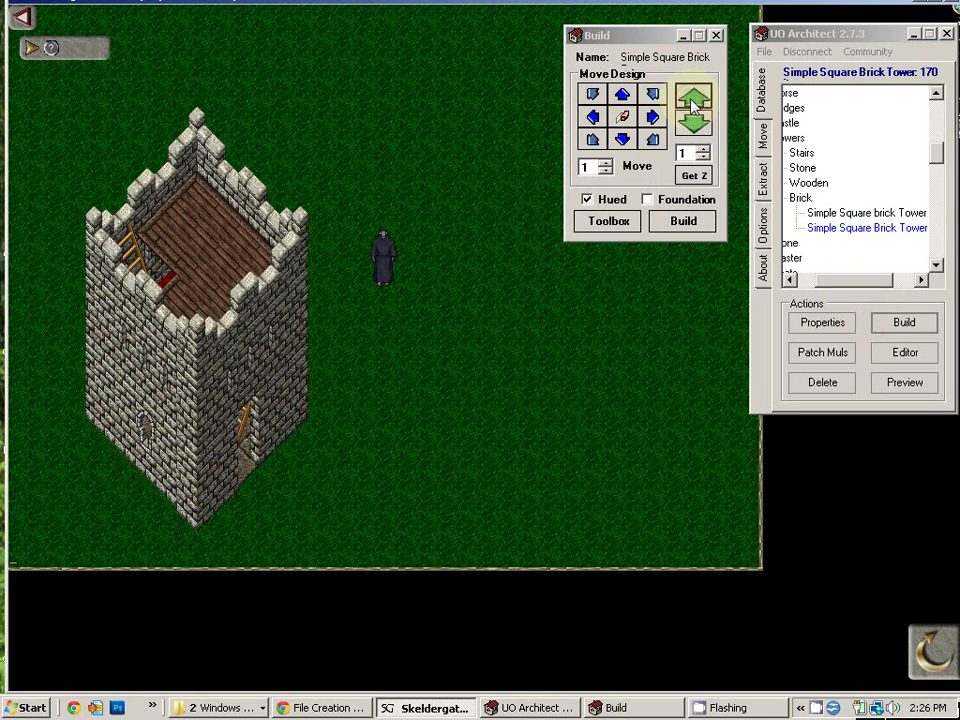
click(692, 100)
click(692, 100)
click(692, 100)
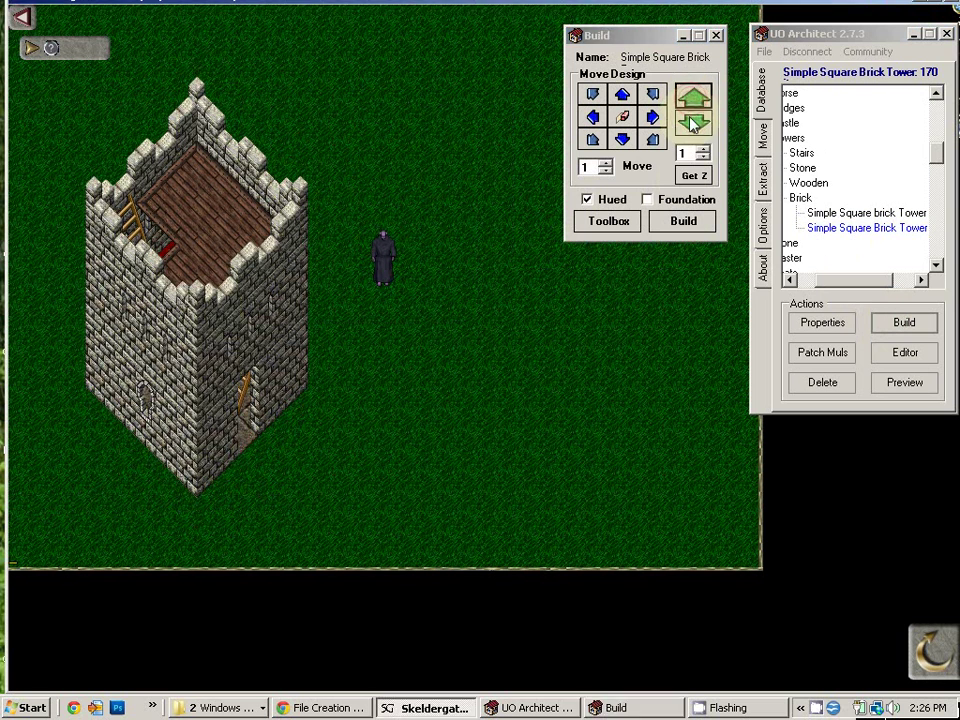
click(692, 122)
click(692, 122)
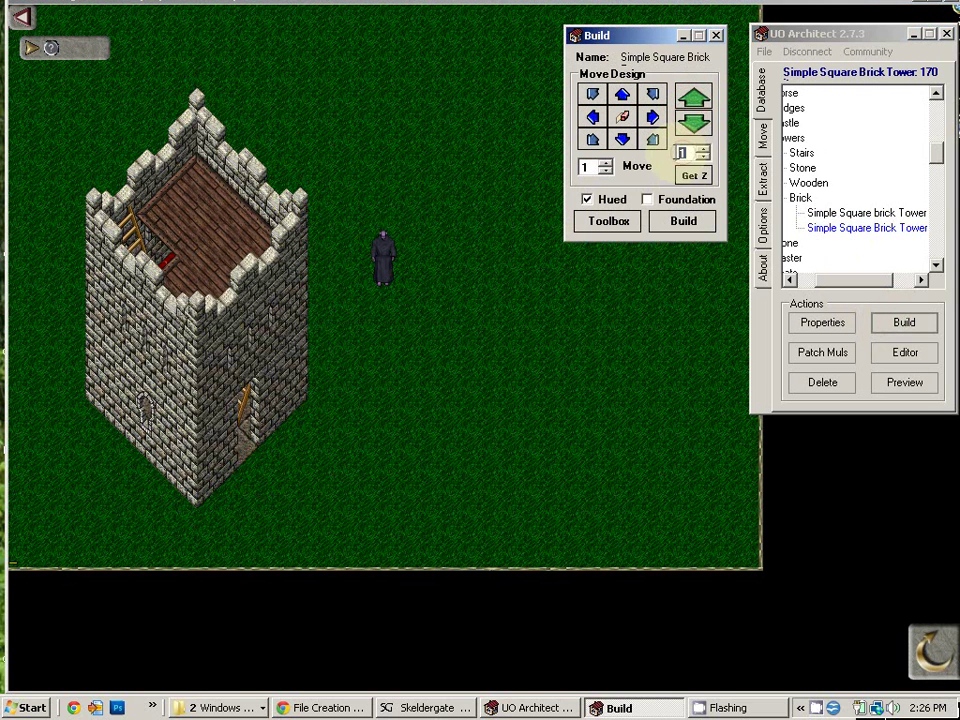
Step: Set the tower's height increment to 5 and lower the tower by two increments
text(5)
click(692, 122)
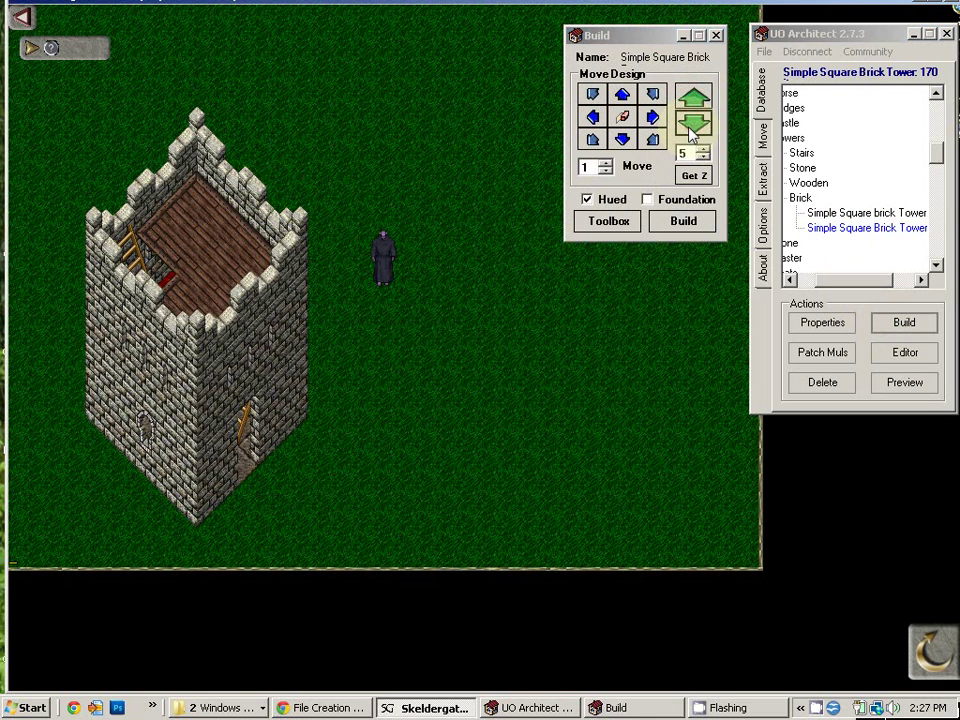
click(690, 128)
Step: Set the height increment back to 1 and sink the tower further into the ground in small steps
double_click(683, 153)
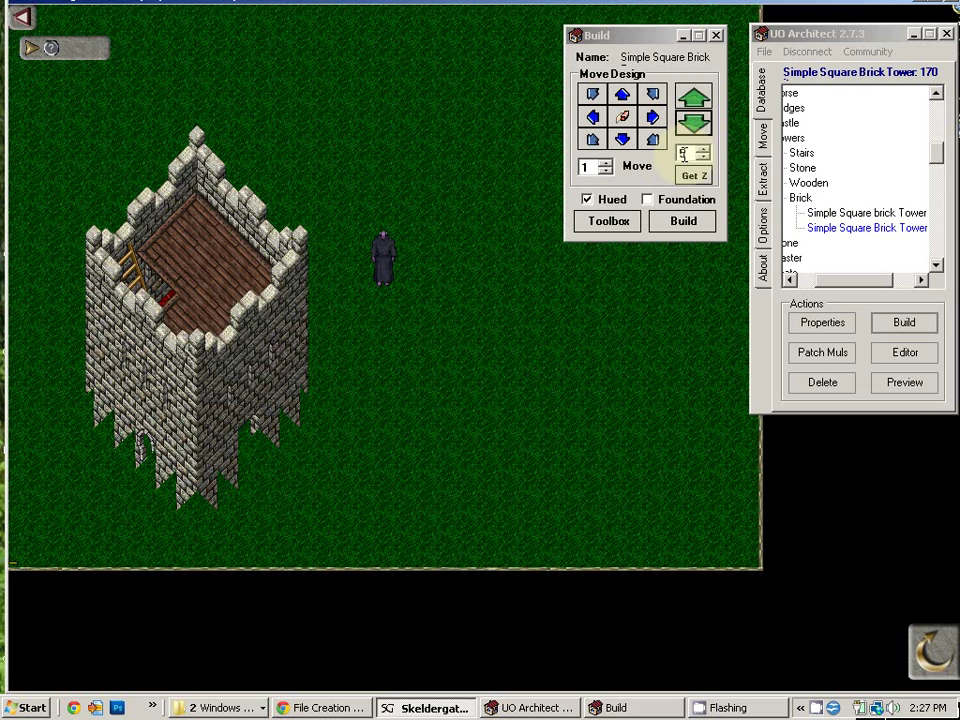
text(1)
click(693, 124)
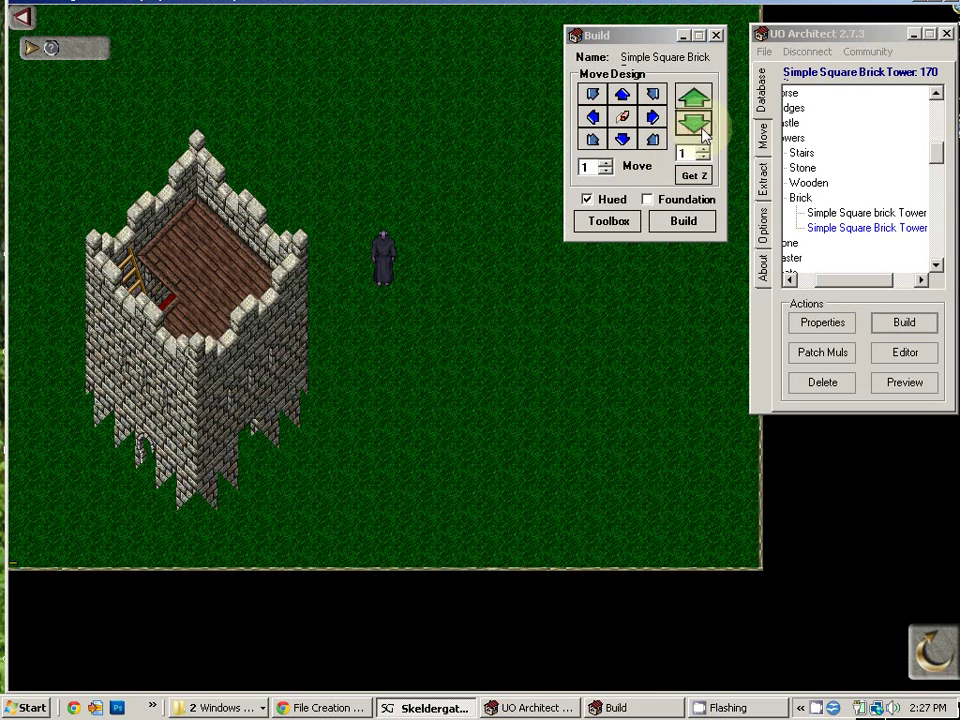
click(702, 130)
click(702, 130)
click(702, 130)
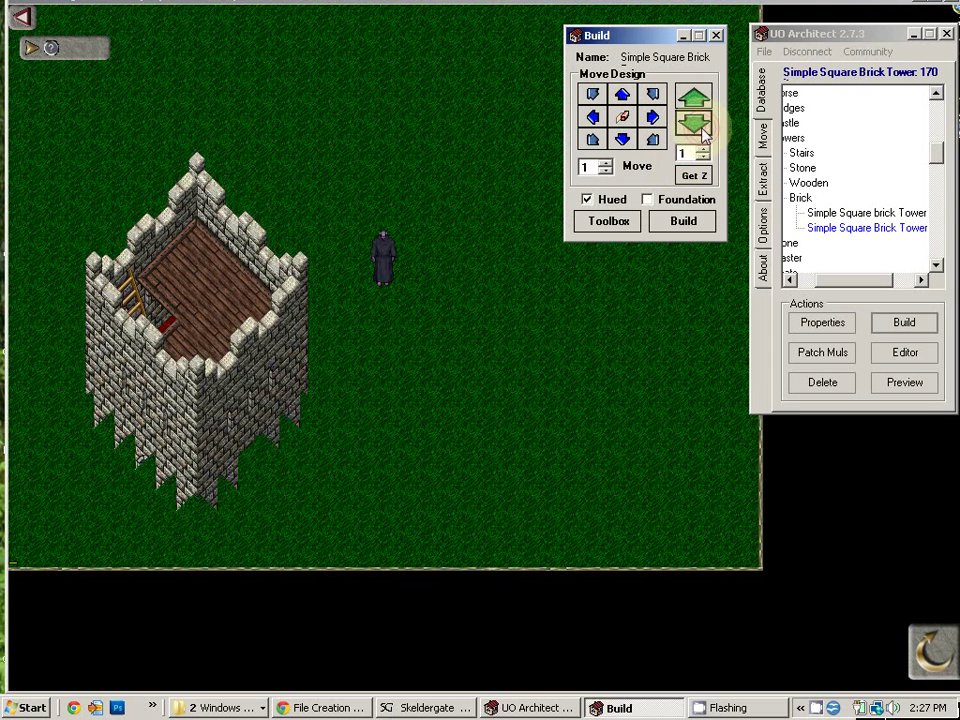
click(702, 130)
click(702, 130)
click(702, 130)
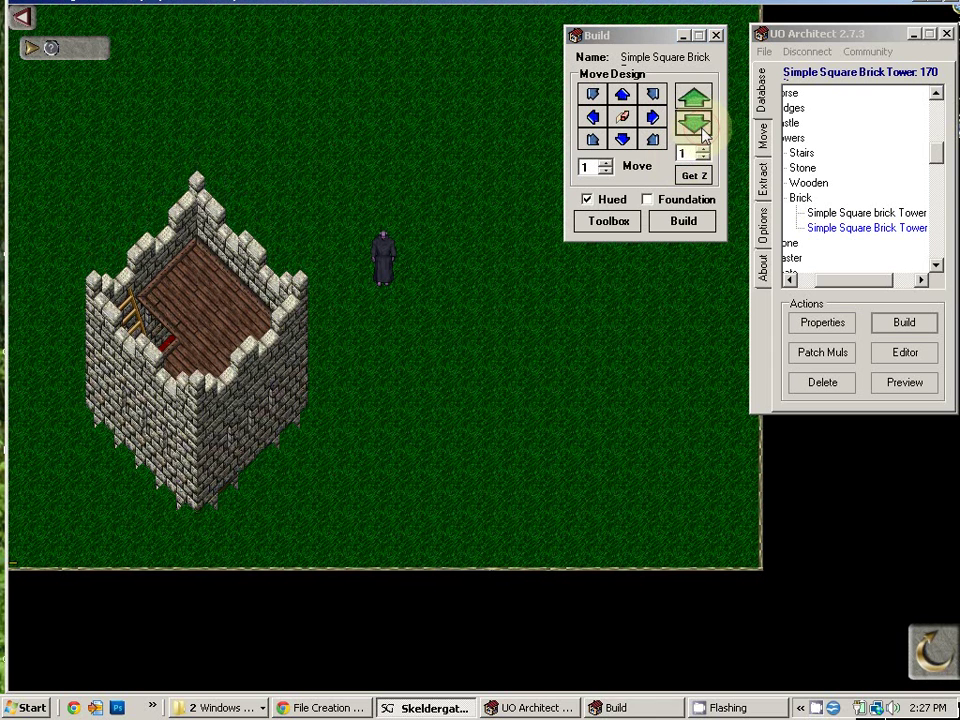
click(702, 130)
click(702, 130)
click(702, 130)
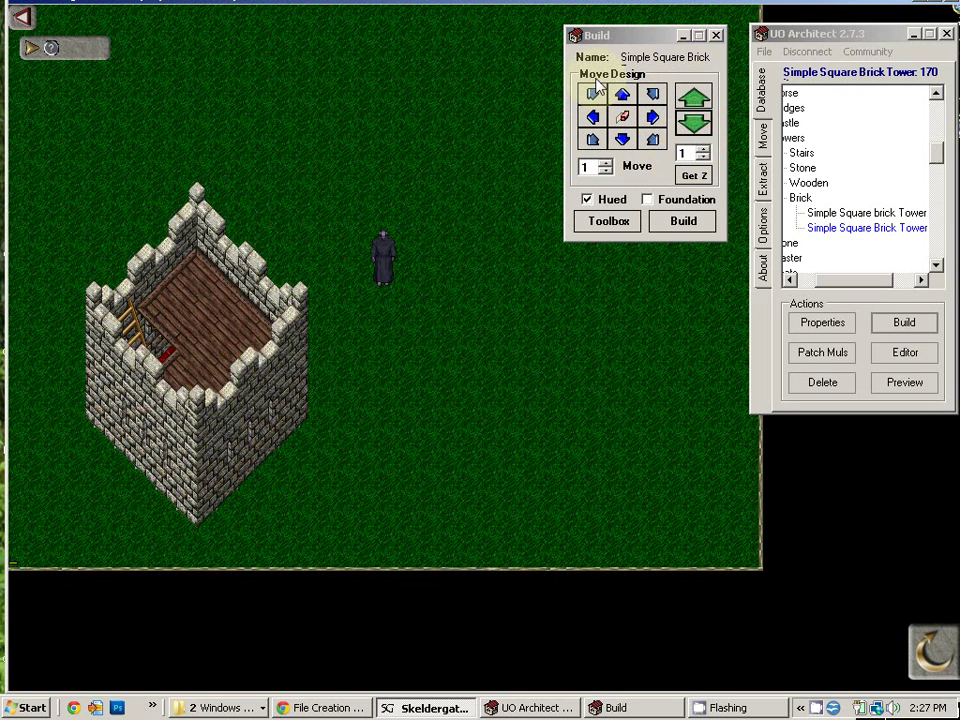
Step: Shift the tower in one-tile moves, three tiles diagonally up-right and three tiles diagonally up-left
click(652, 95)
click(652, 95)
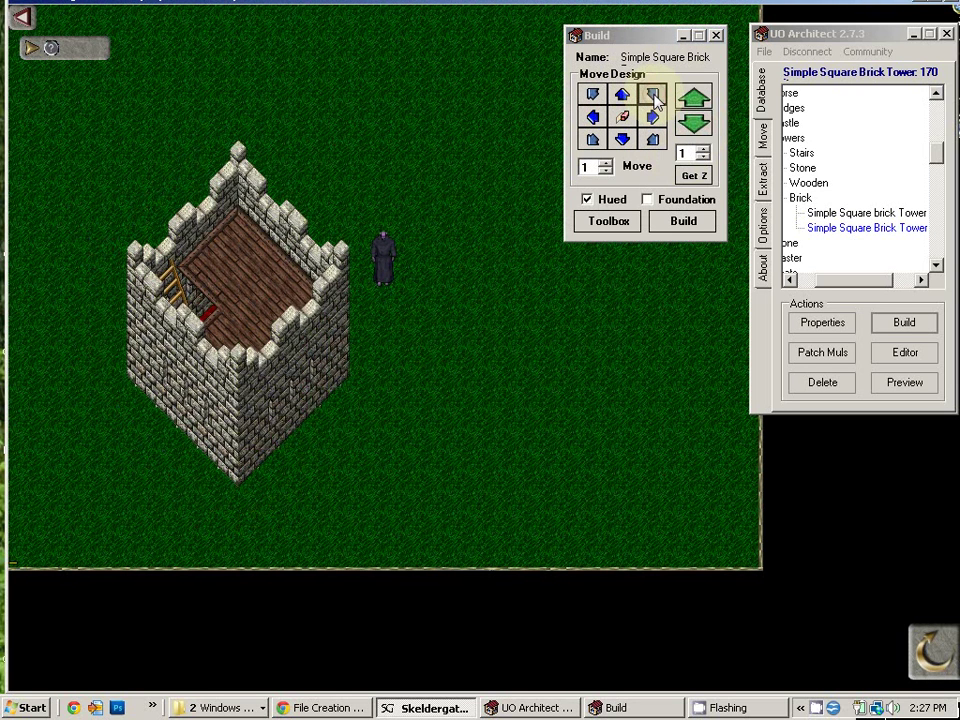
click(652, 95)
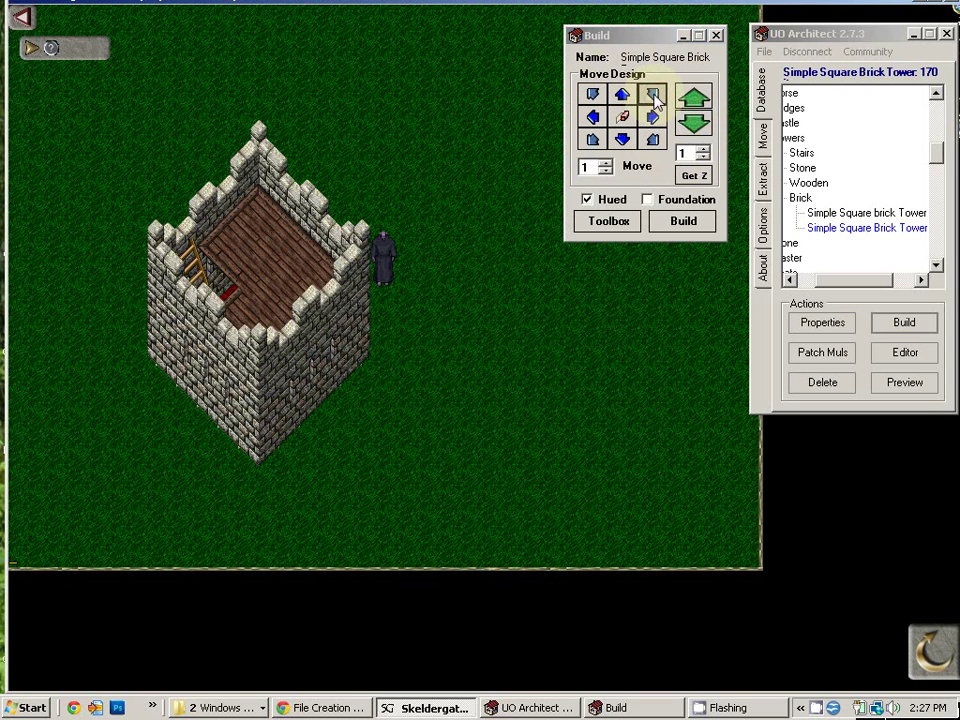
click(594, 95)
click(594, 95)
click(594, 95)
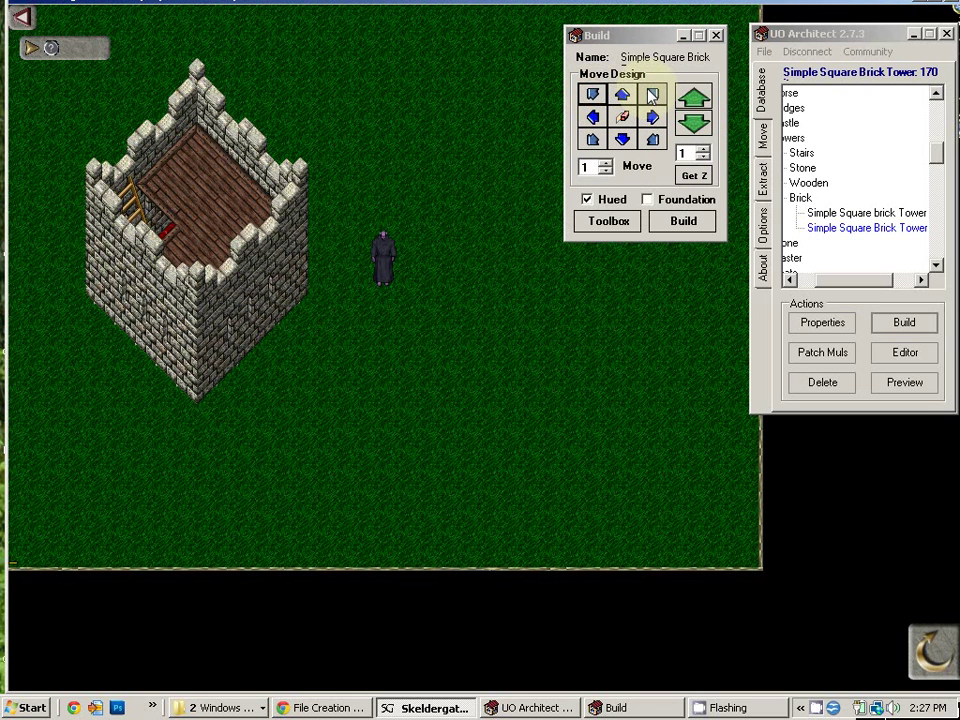
Step: Set the move distance to 5 and shift the tower diagonally down-right and back up-left
click(585, 167)
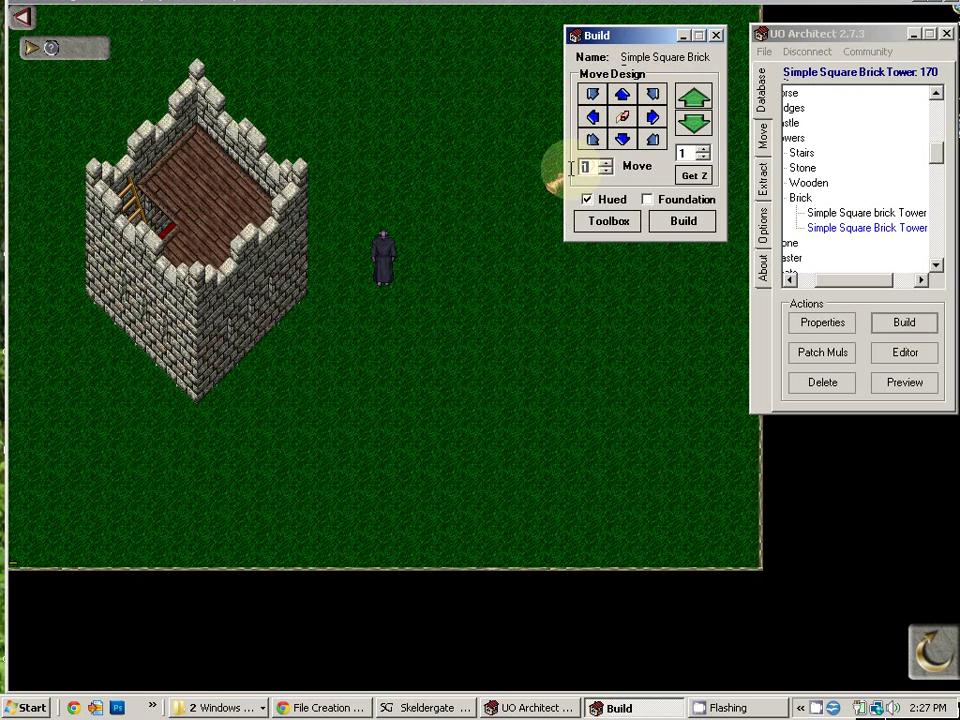
text(5)
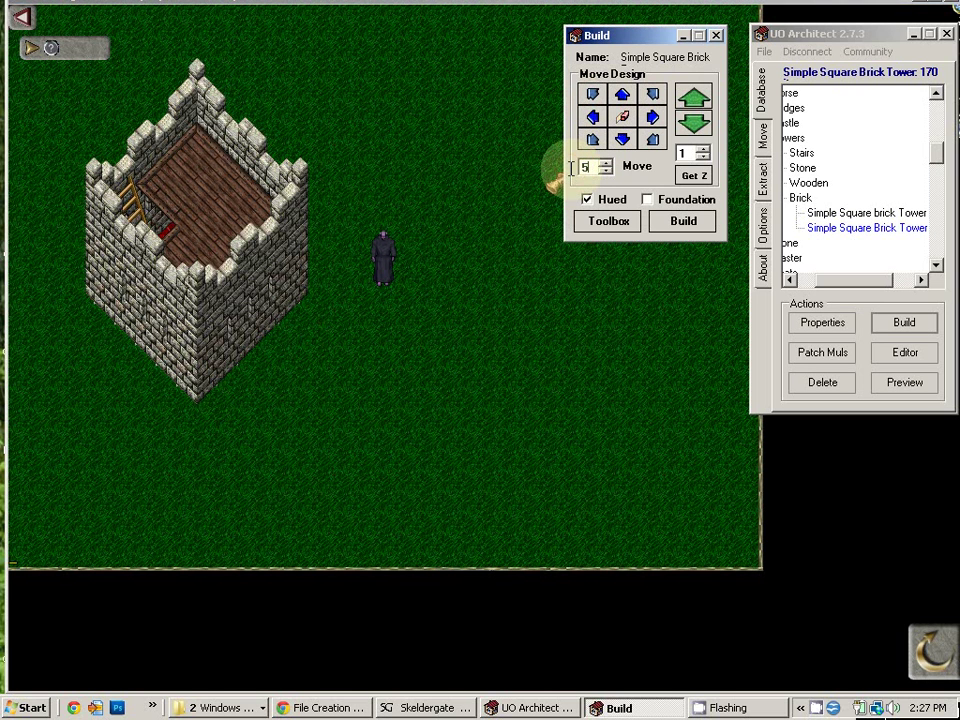
click(652, 141)
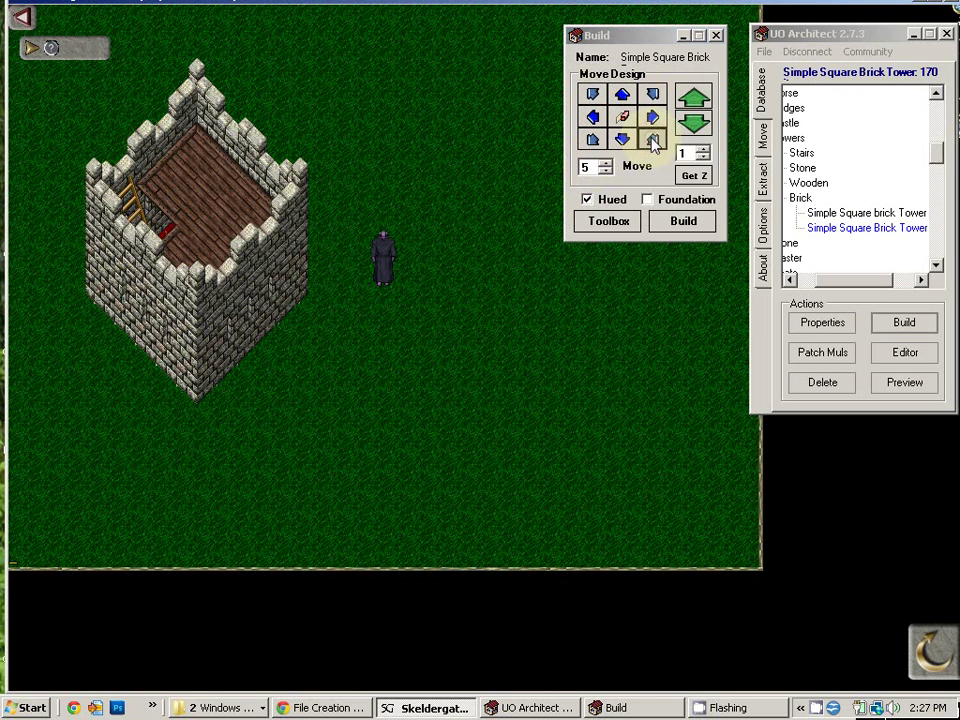
click(590, 94)
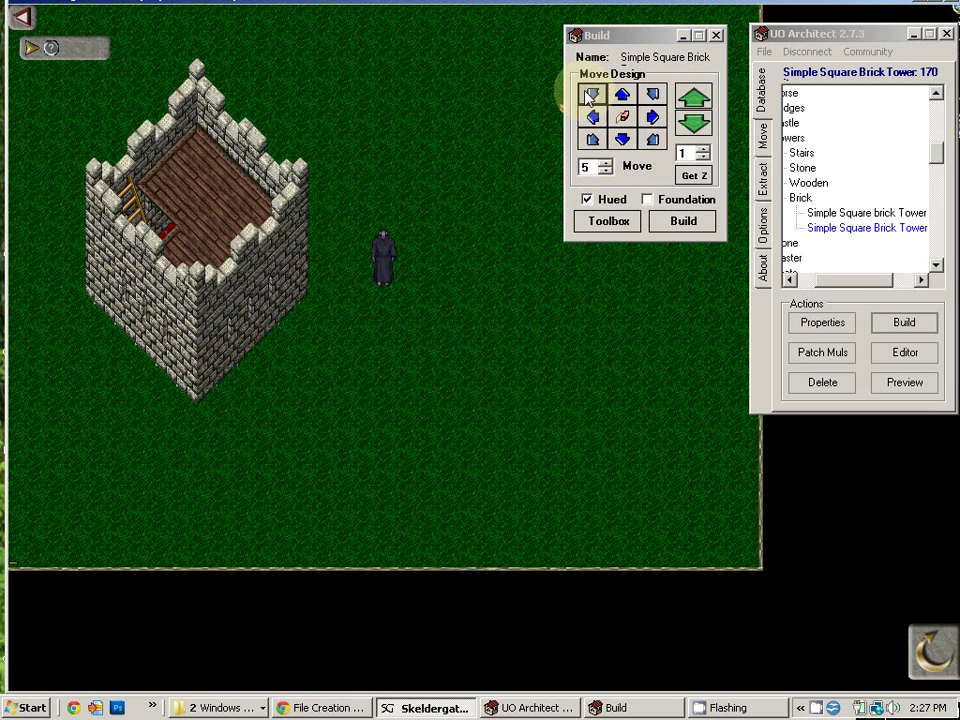
click(239, 219)
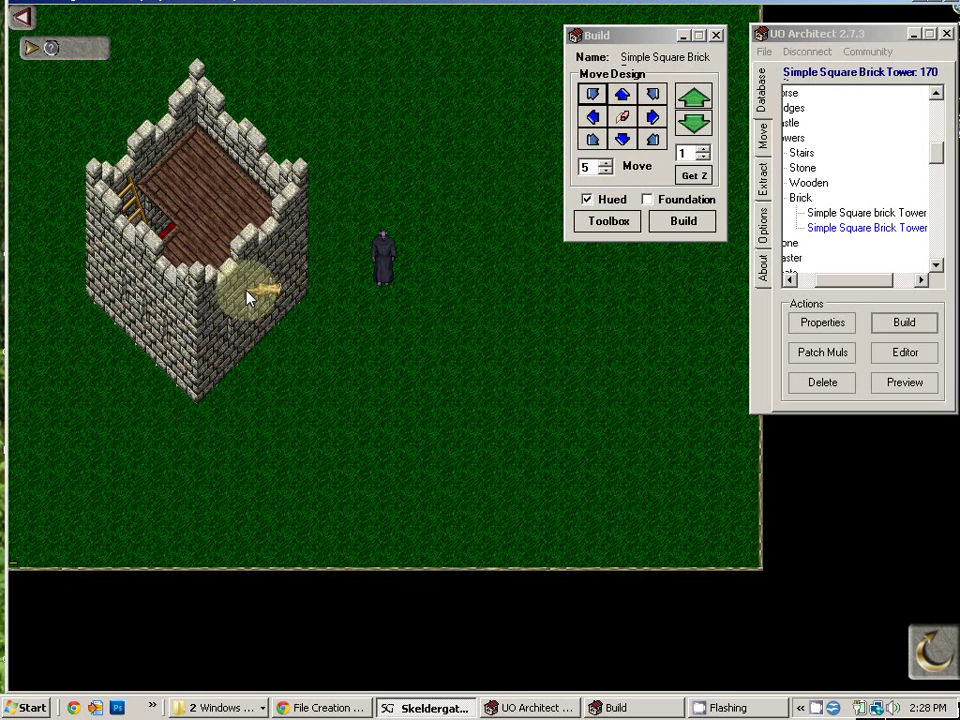
Step: Erase the tower, rebuild it on the grass just right of the character, and walk the character clear of it
click(623, 118)
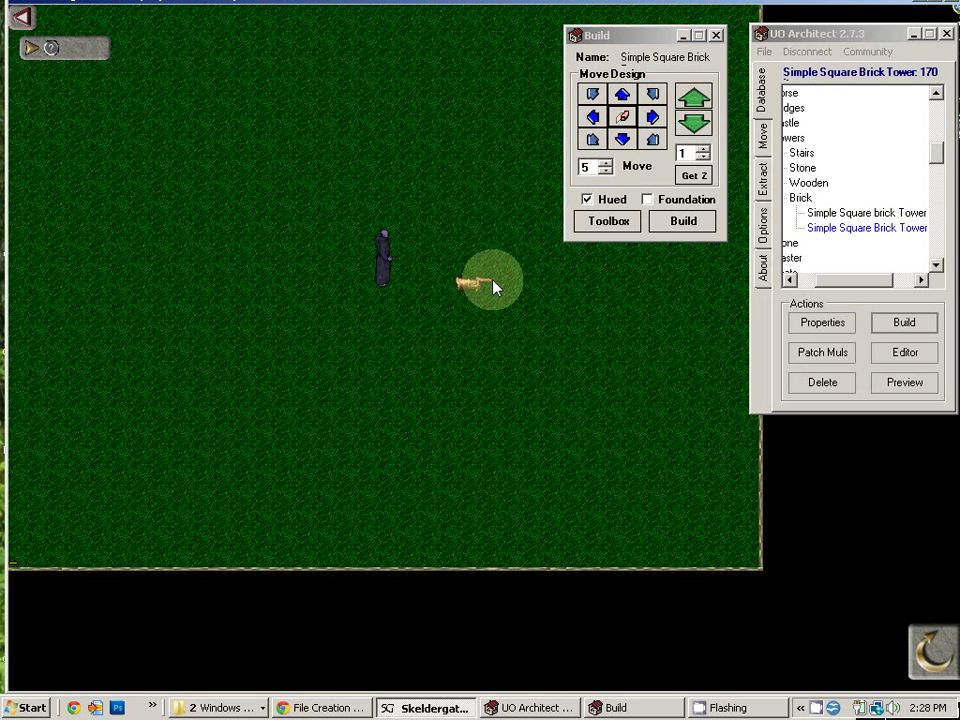
click(700, 219)
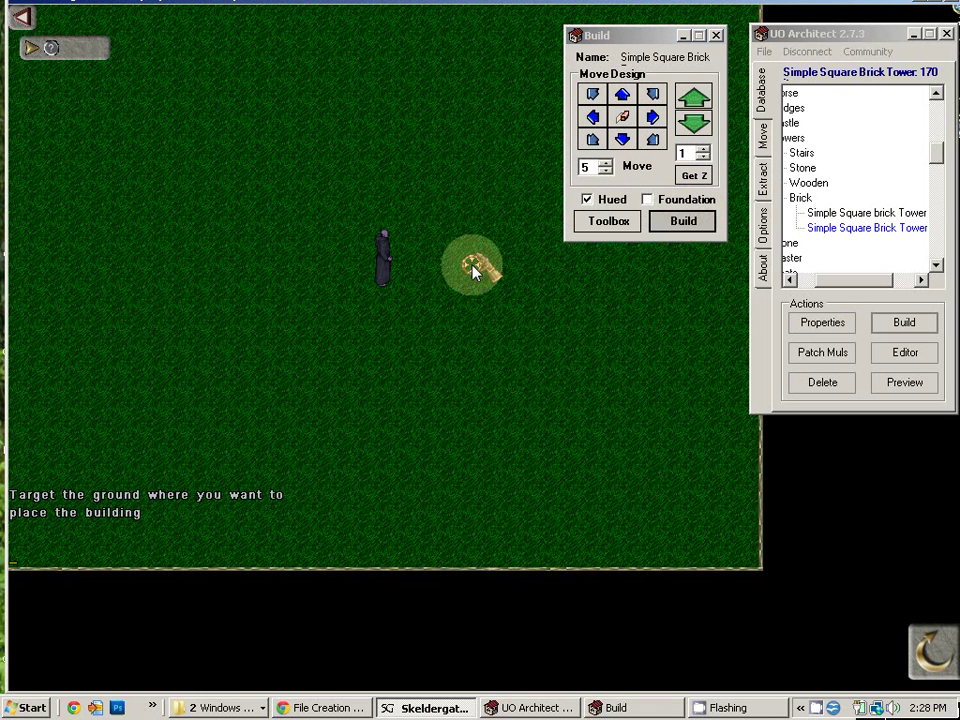
click(472, 270)
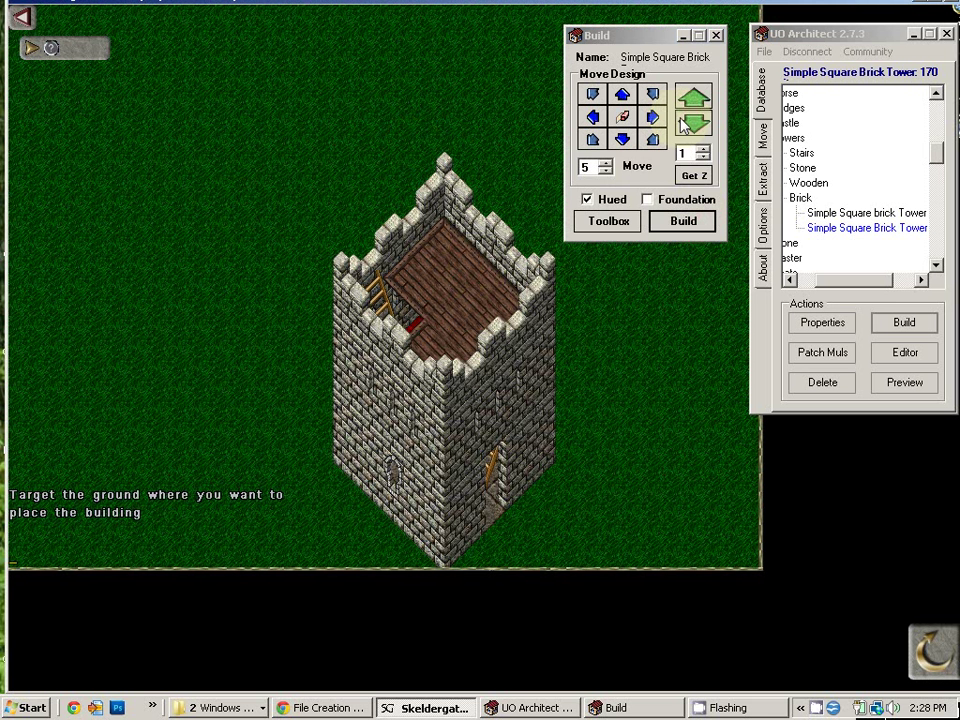
click(716, 38)
click(716, 38)
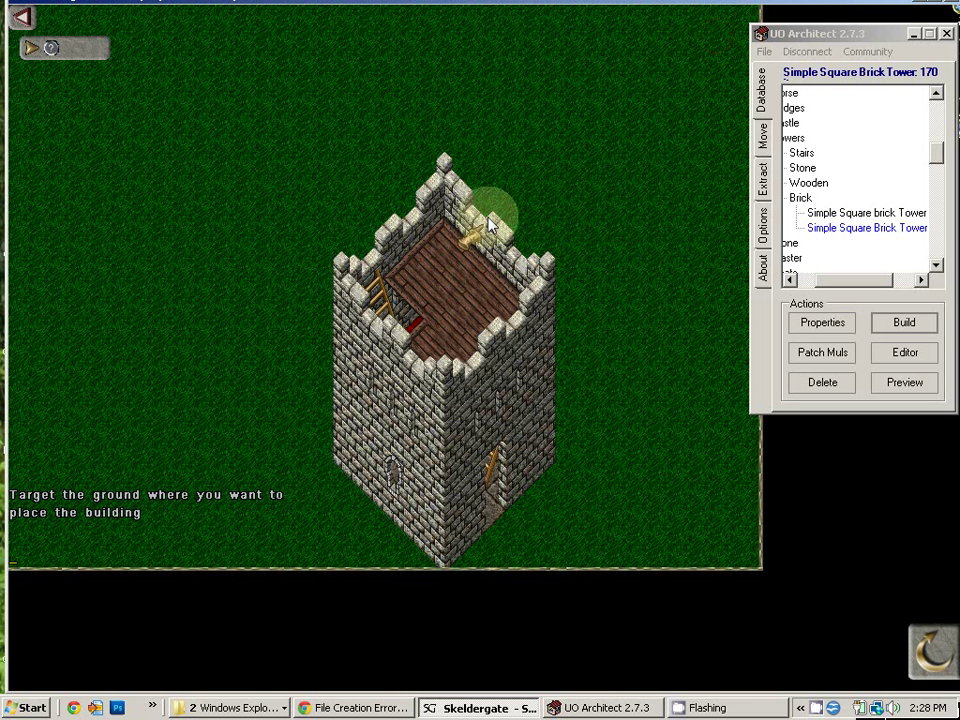
right_drag(330, 300, 345, 308)
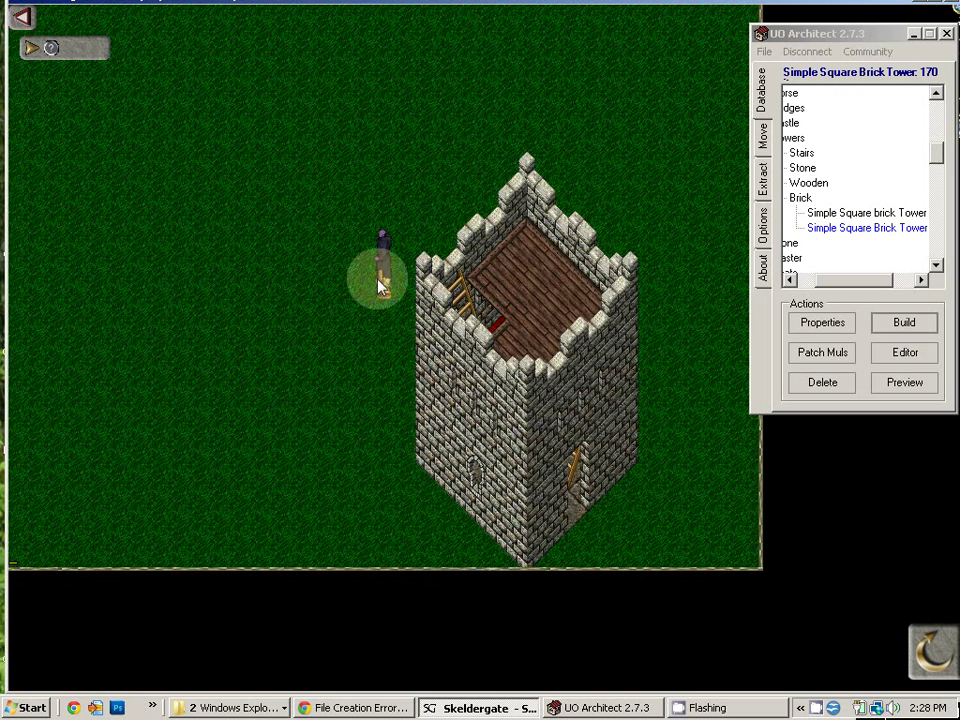
right_click(350, 335)
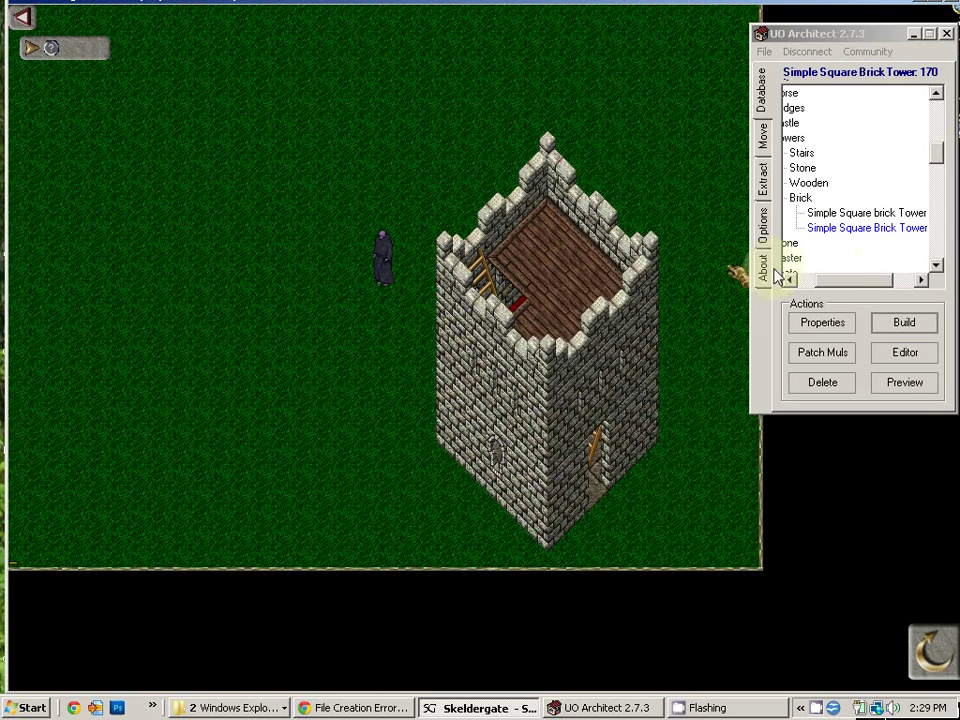
Step: Open the extraction settings and name the design to extract Simple Square Brick Tower 2
drag(838, 284, 818, 285)
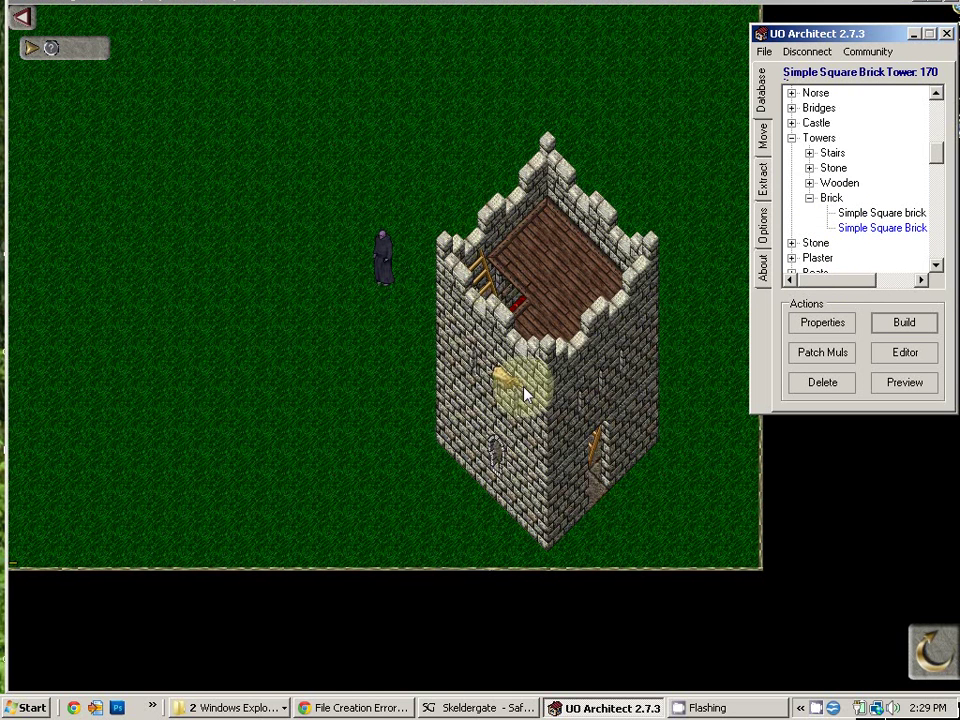
click(762, 178)
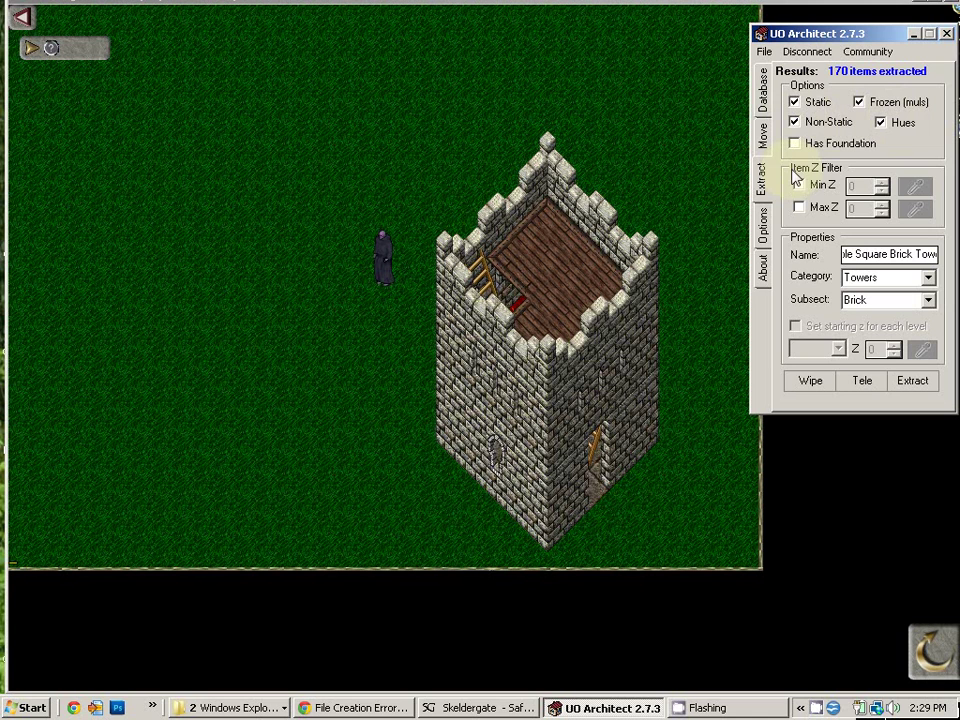
click(666, 369)
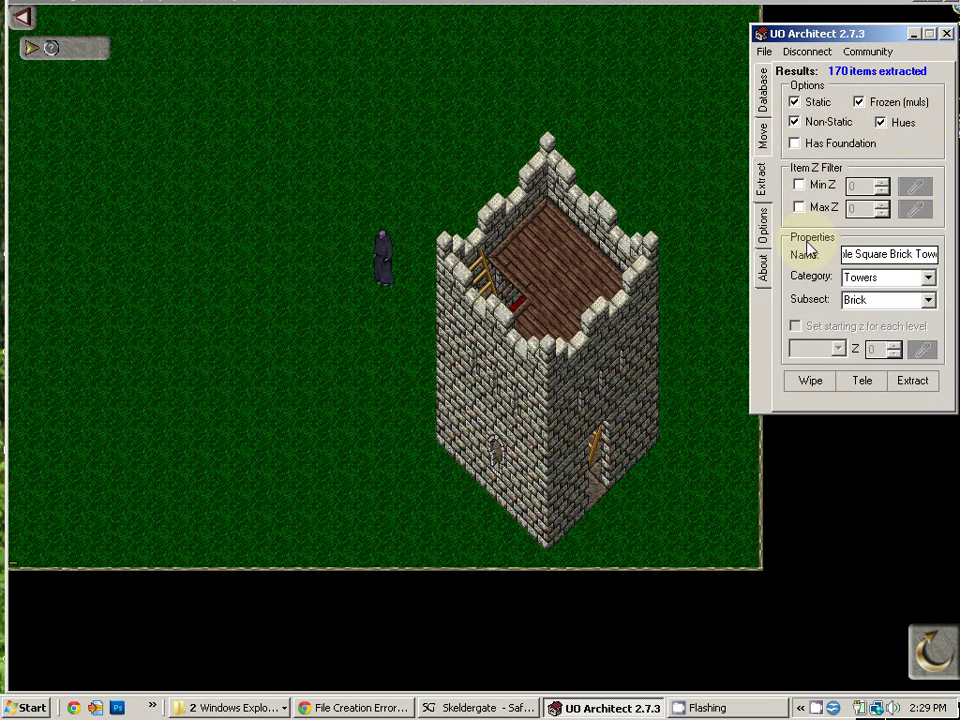
double_click(850, 254)
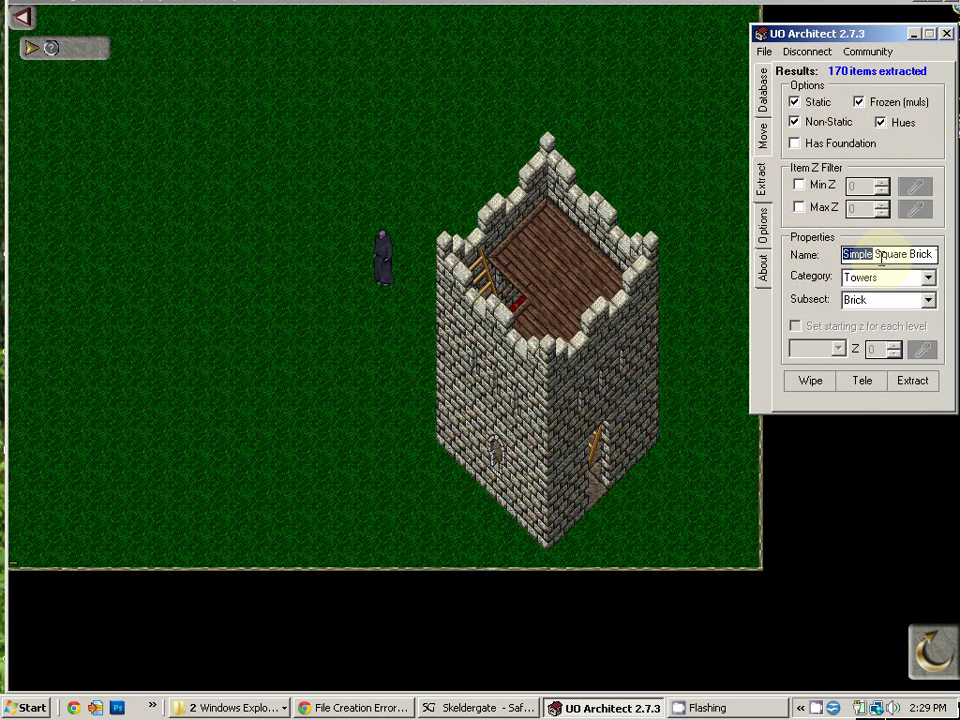
click(913, 254)
drag(913, 254, 942, 256)
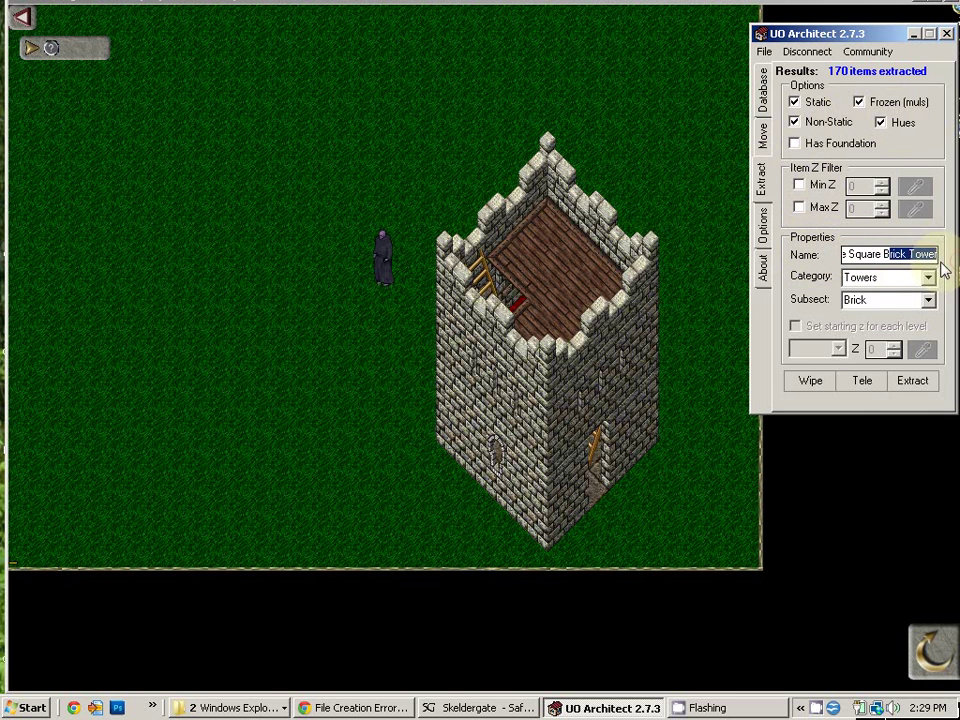
click(941, 258)
key(BackSpace)
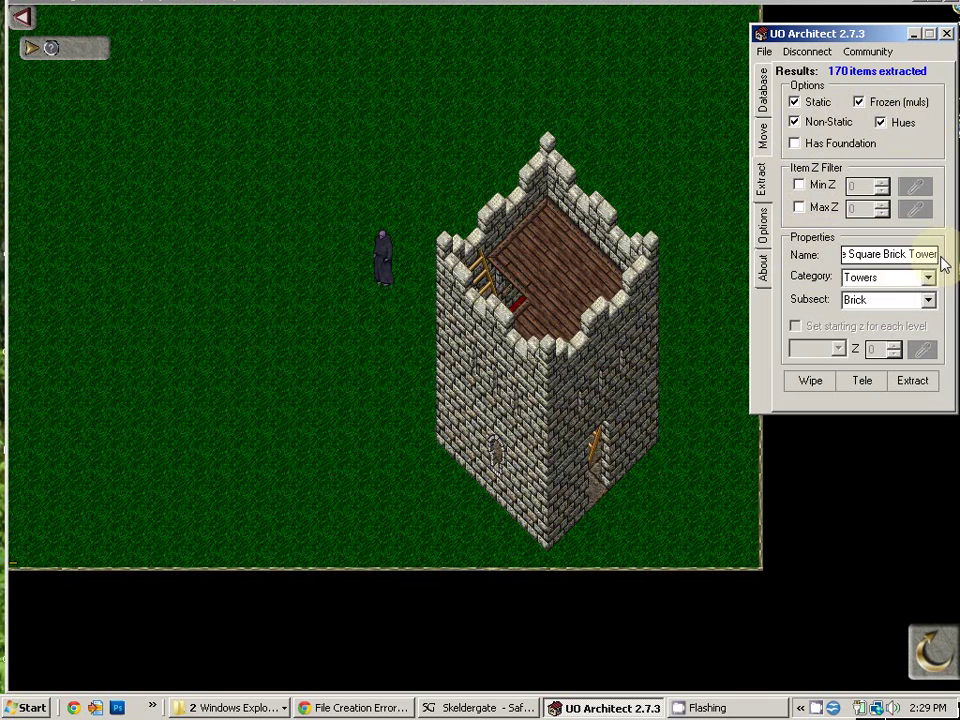
text(r 2)
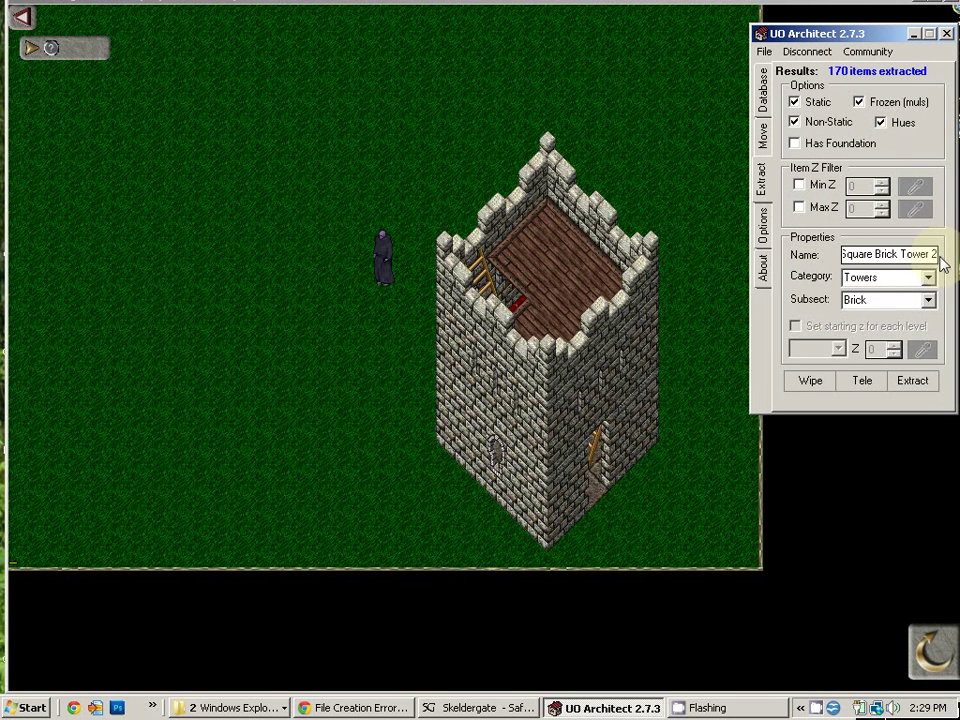
Step: Set the category of the design to extract to Unassigned, with Unassigned as its subsection
click(929, 284)
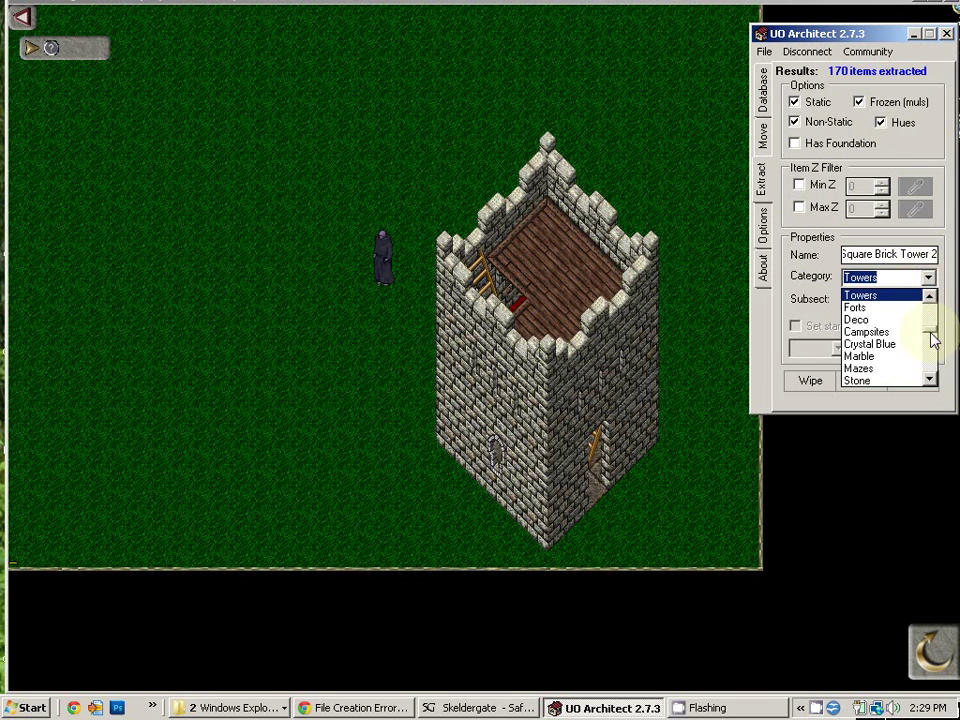
scroll(931, 390, down, 4)
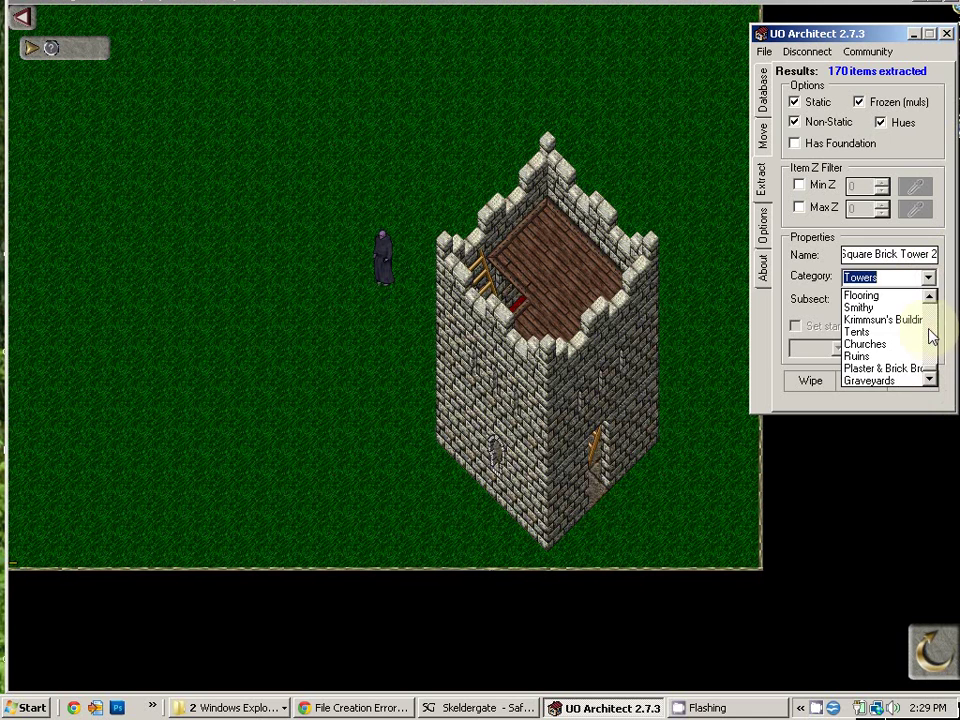
scroll(931, 333, down, 3)
scroll(931, 333, up, 2)
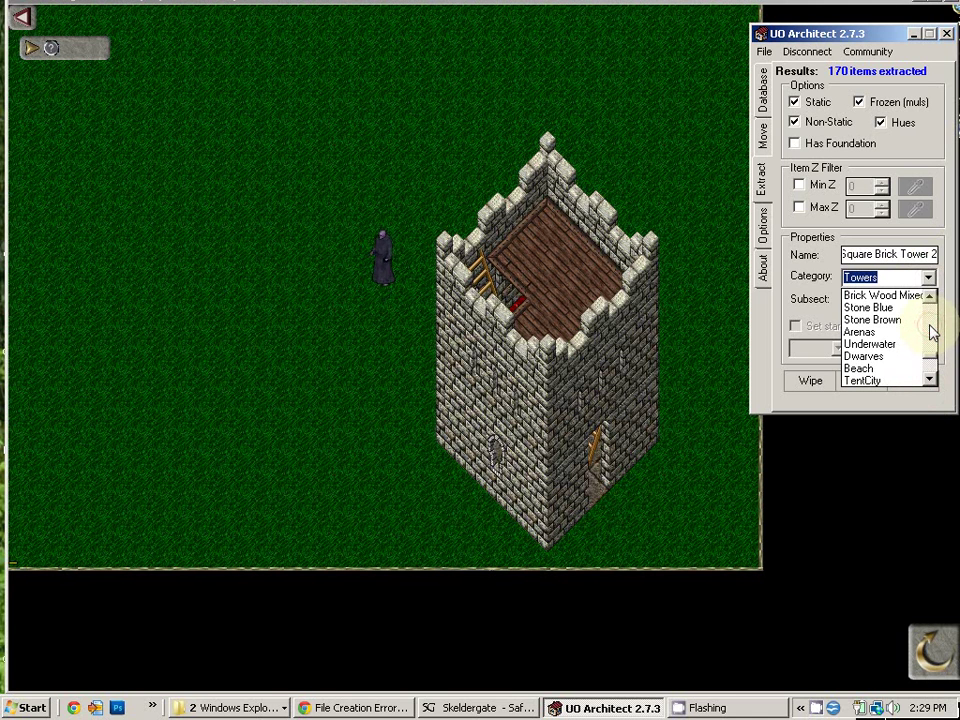
scroll(931, 333, up, 7)
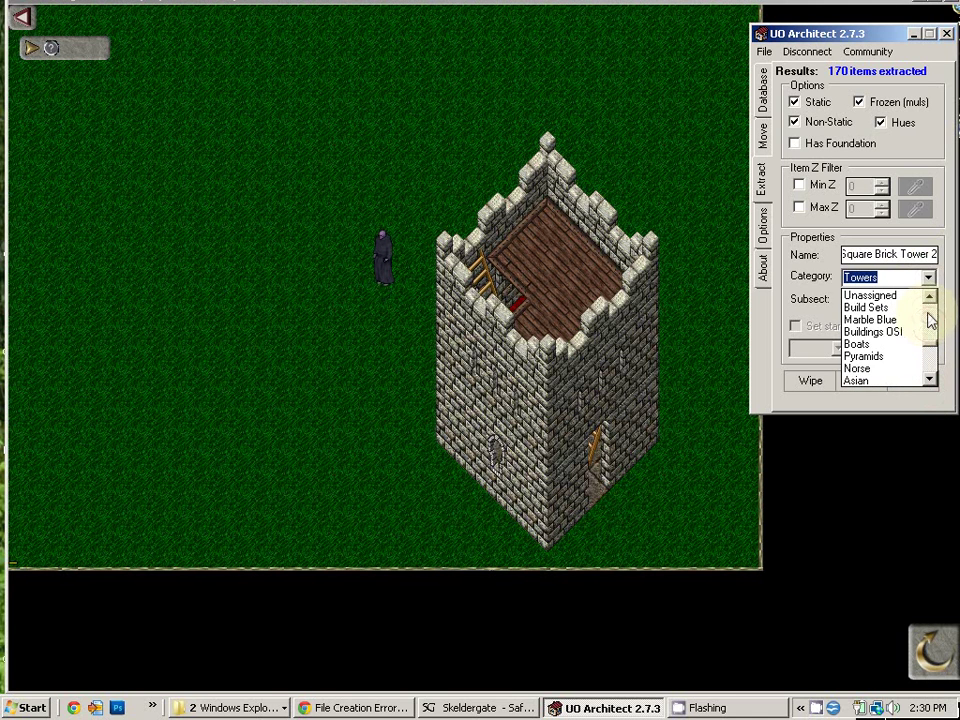
click(899, 380)
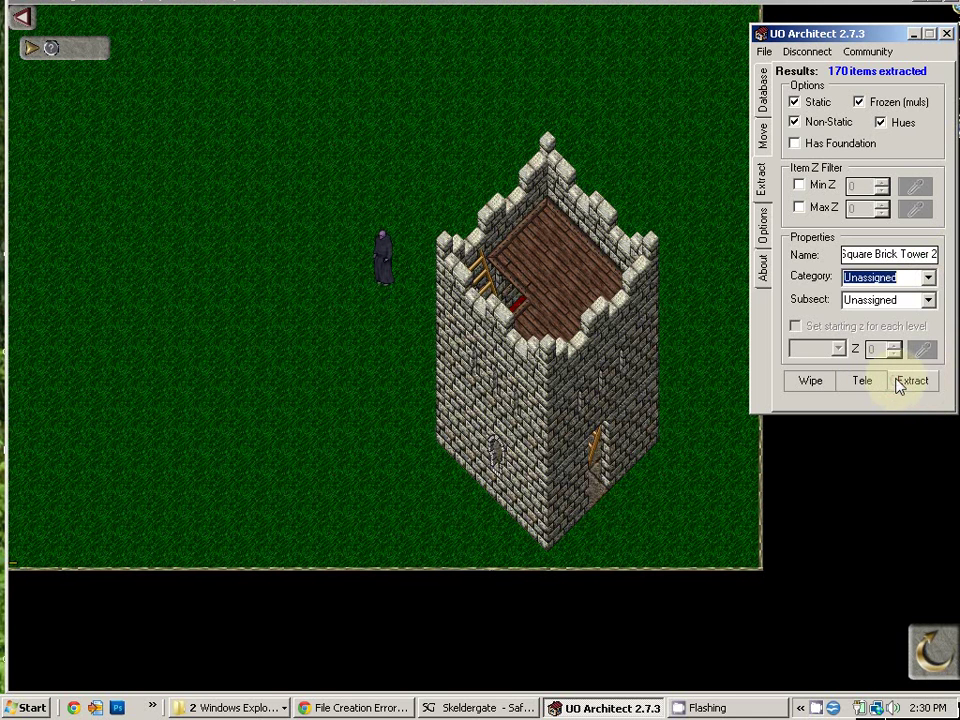
click(901, 279)
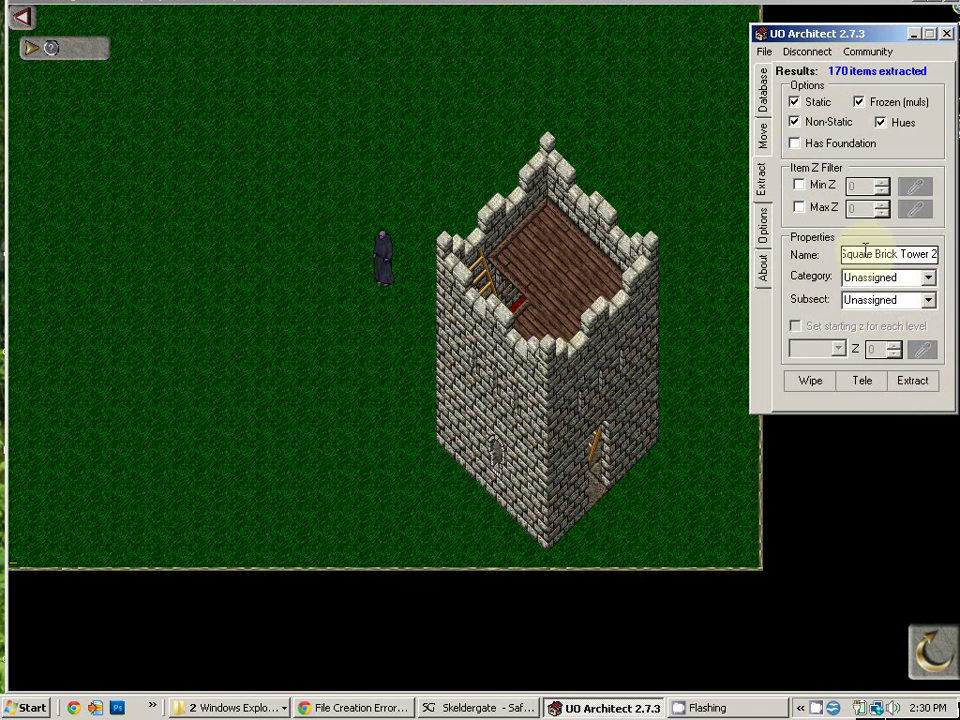
Step: Extract the tower with a bounding box from the grass behind its rear corner to just past its front corner, walking the character down to reach it
click(913, 382)
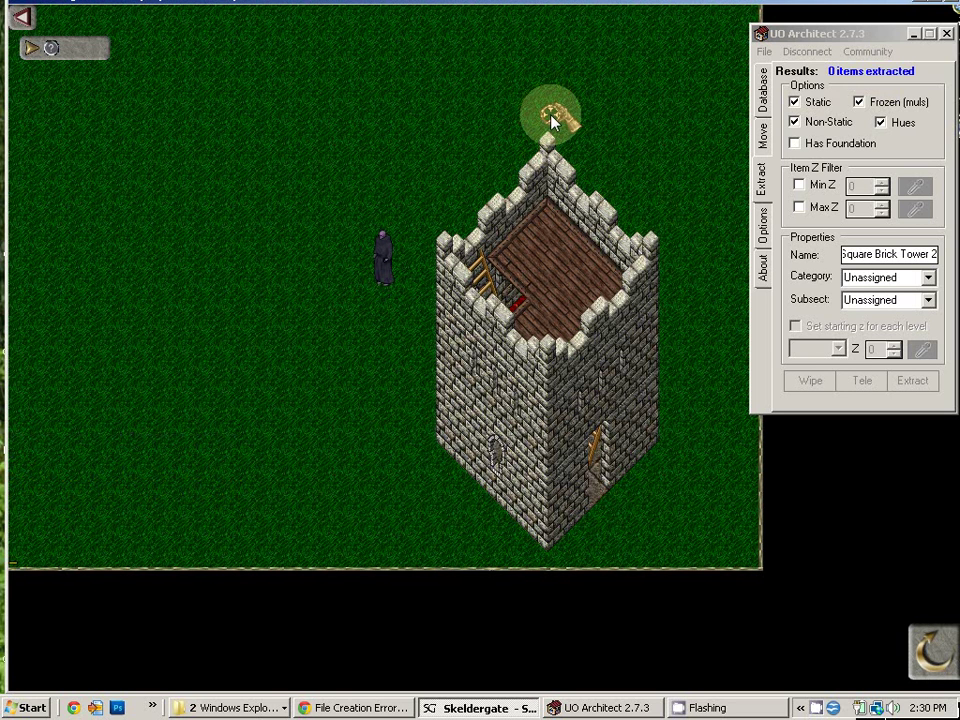
click(553, 120)
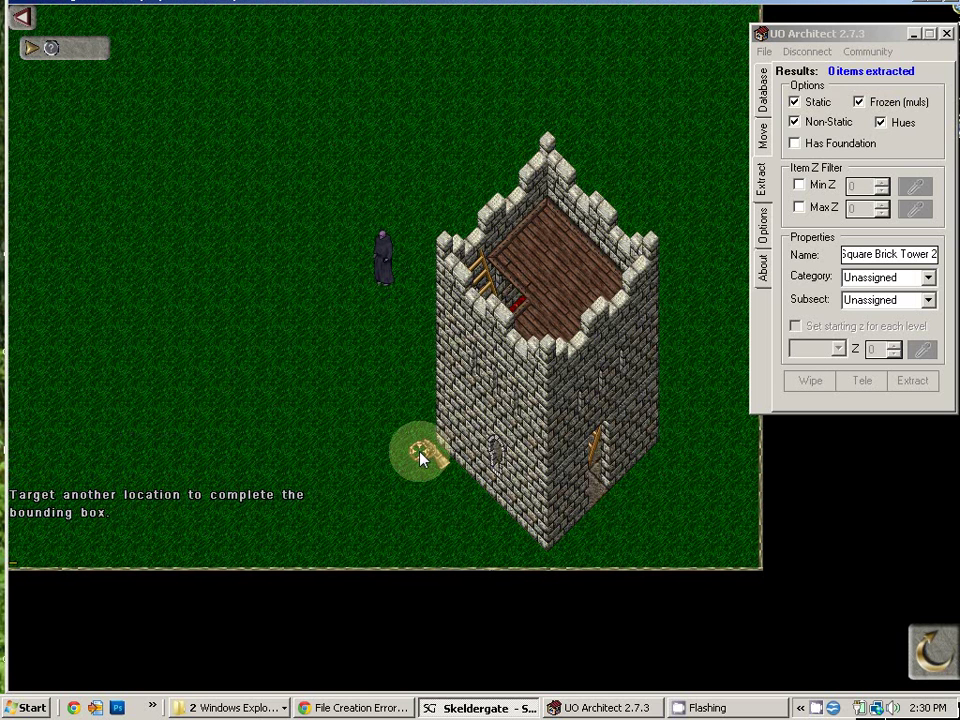
right_drag(420, 458, 422, 452)
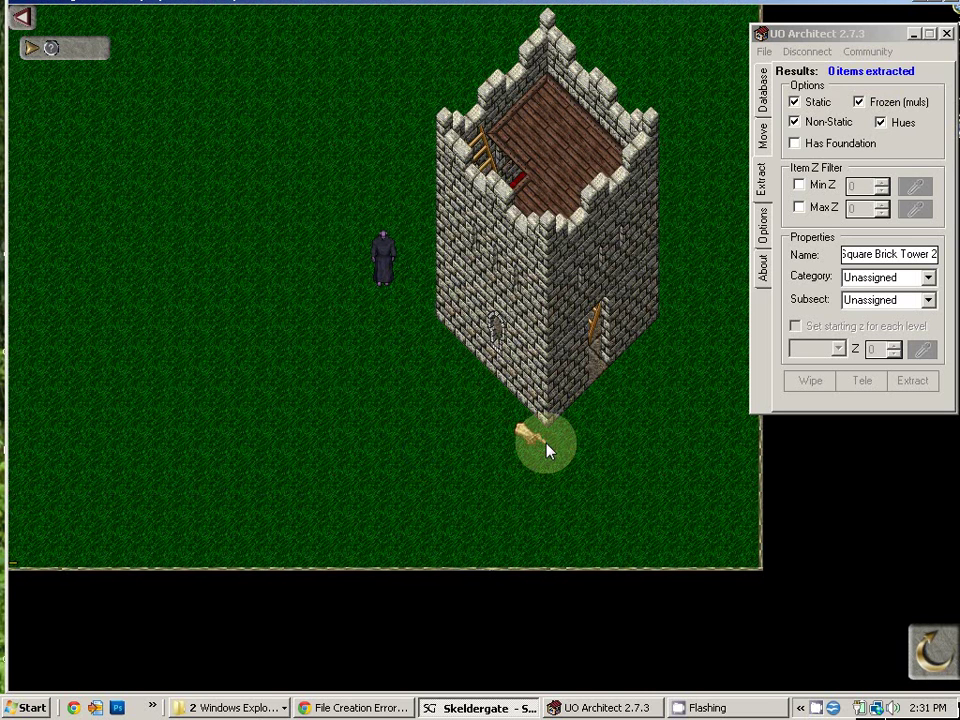
click(686, 171)
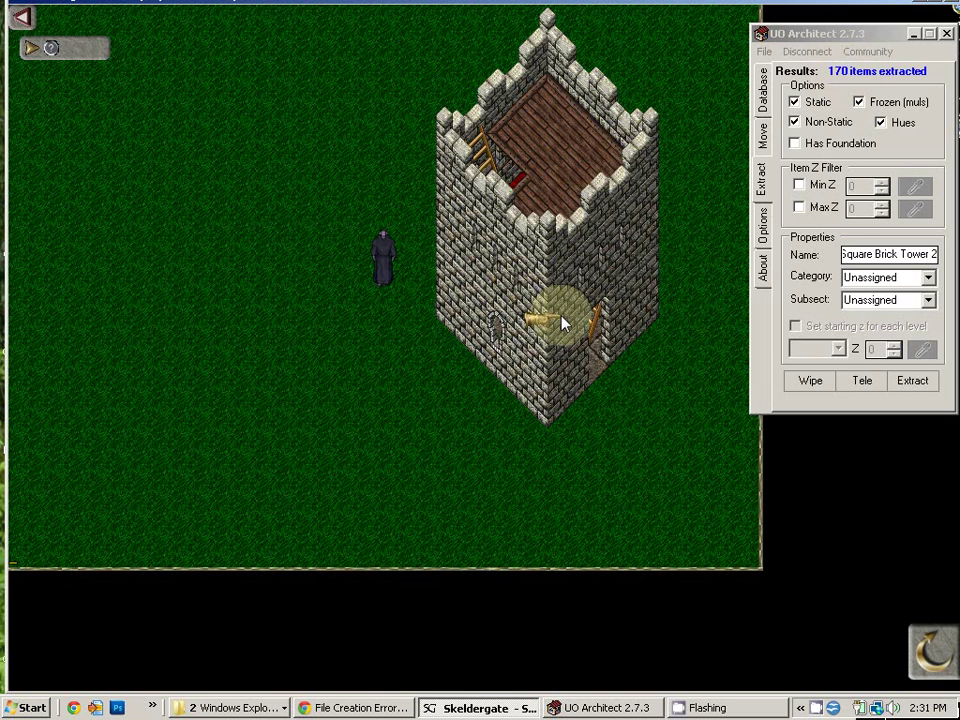
Step: Collapse the Towers category in the design database and expand Unassigned with its Unassigned and Brick subsections
click(763, 95)
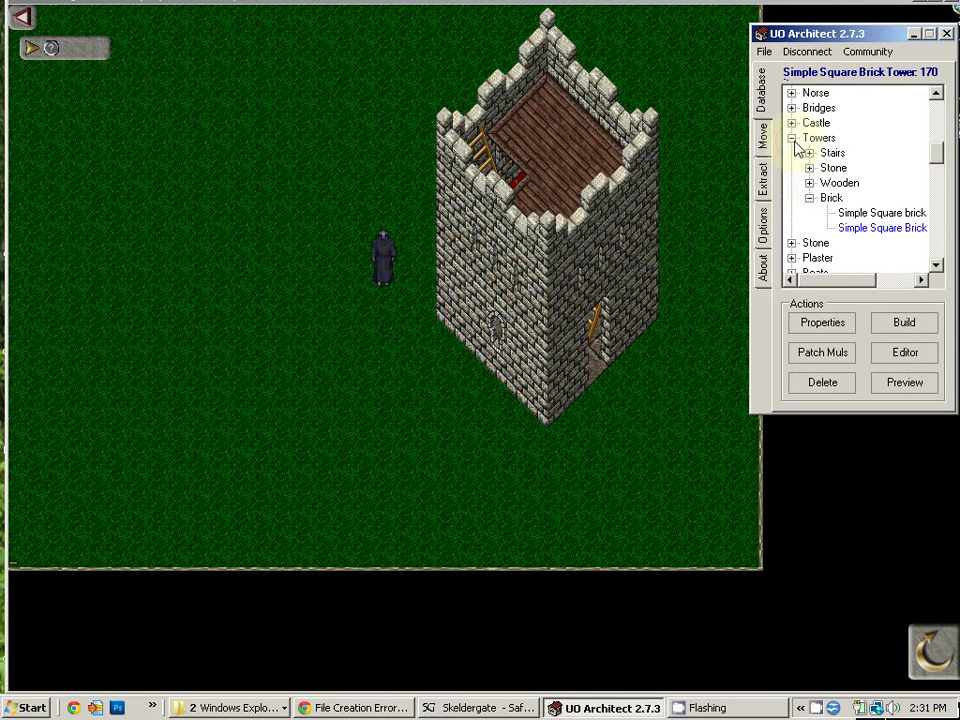
click(791, 138)
drag(942, 175, 942, 275)
click(791, 272)
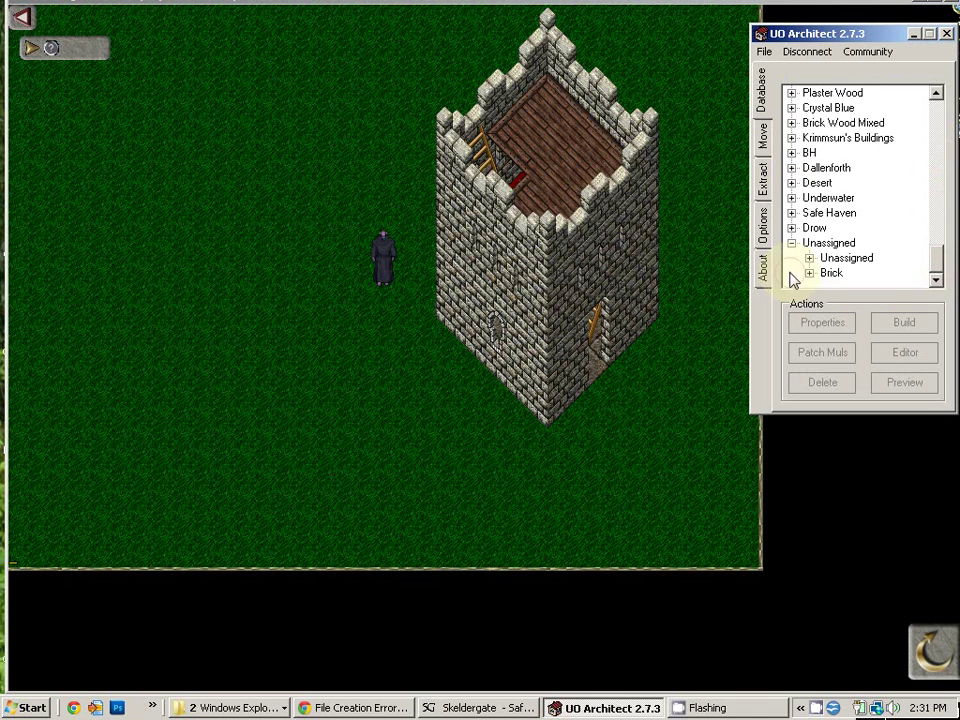
click(810, 258)
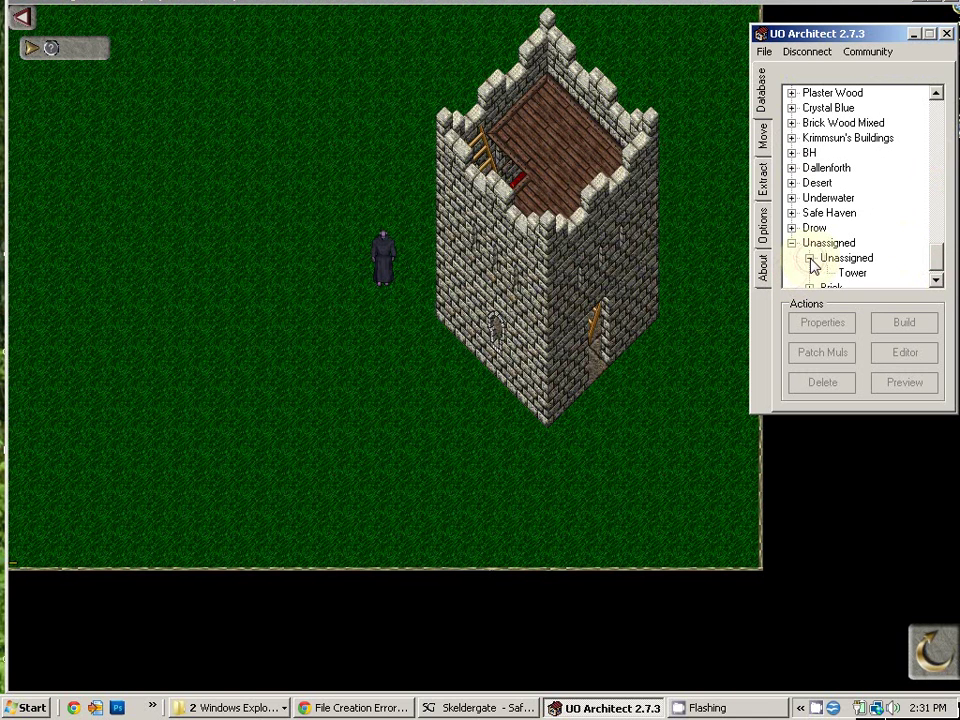
click(864, 279)
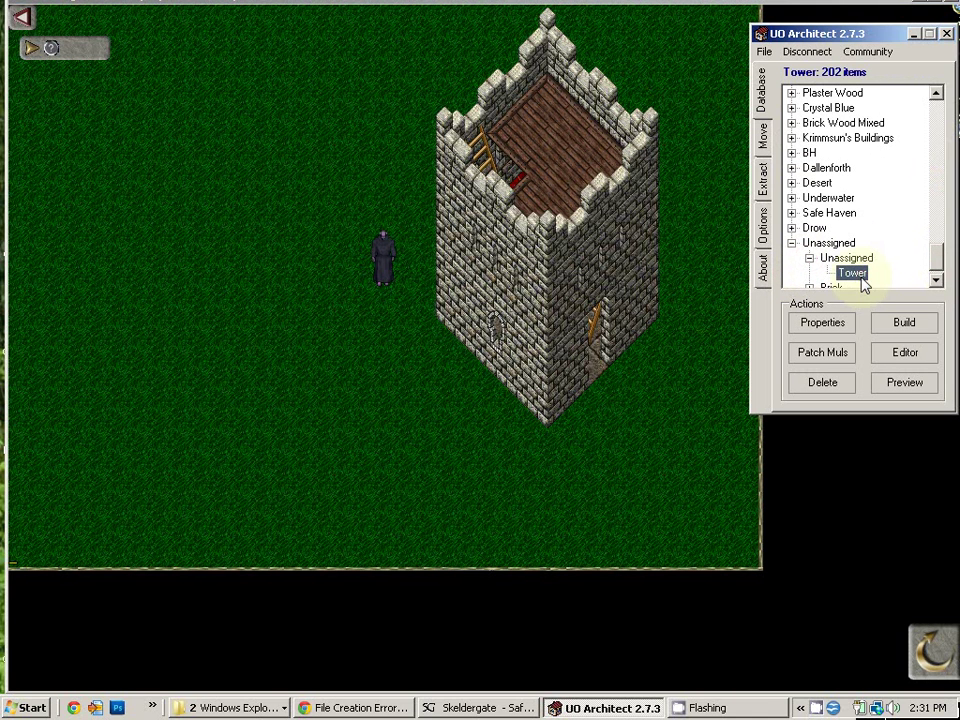
click(940, 273)
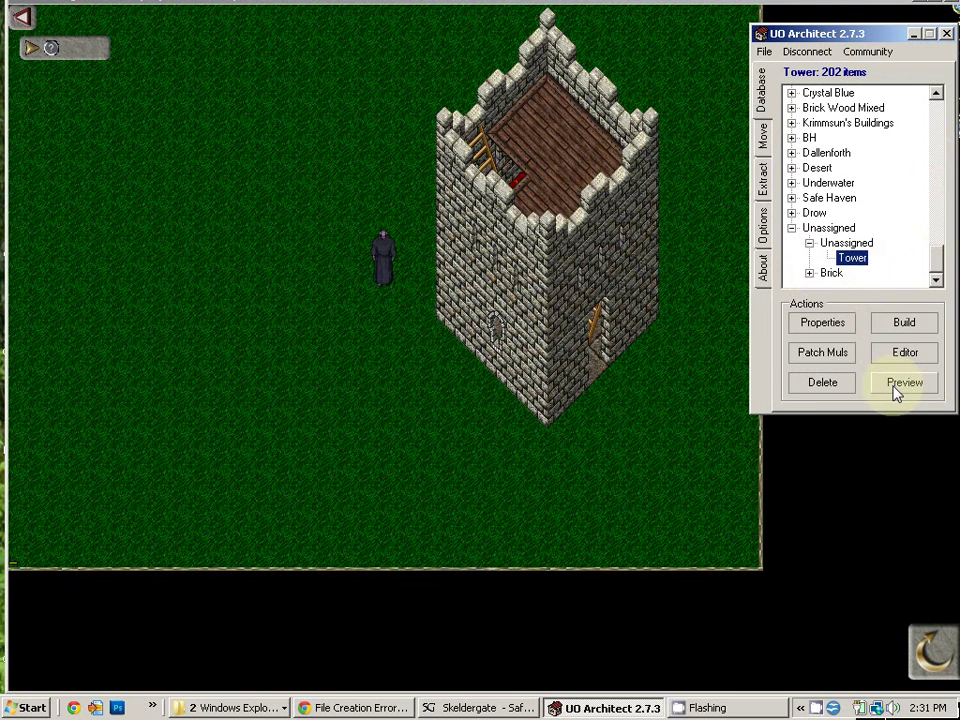
click(810, 274)
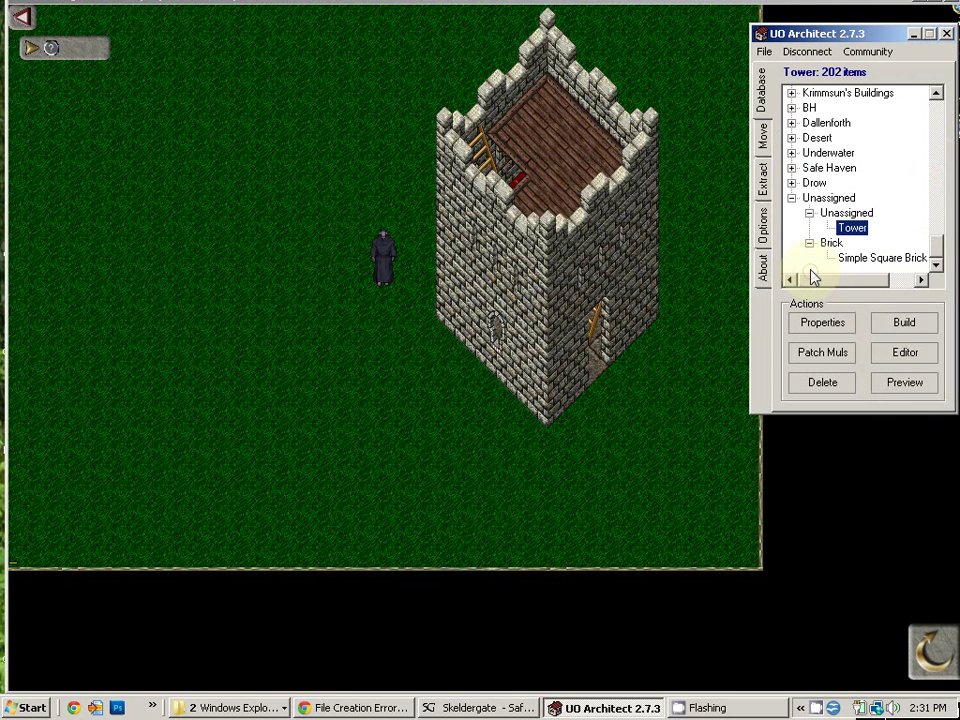
Step: Preview the extracted Simple Square Brick Tower 2 design and close the preview
click(870, 261)
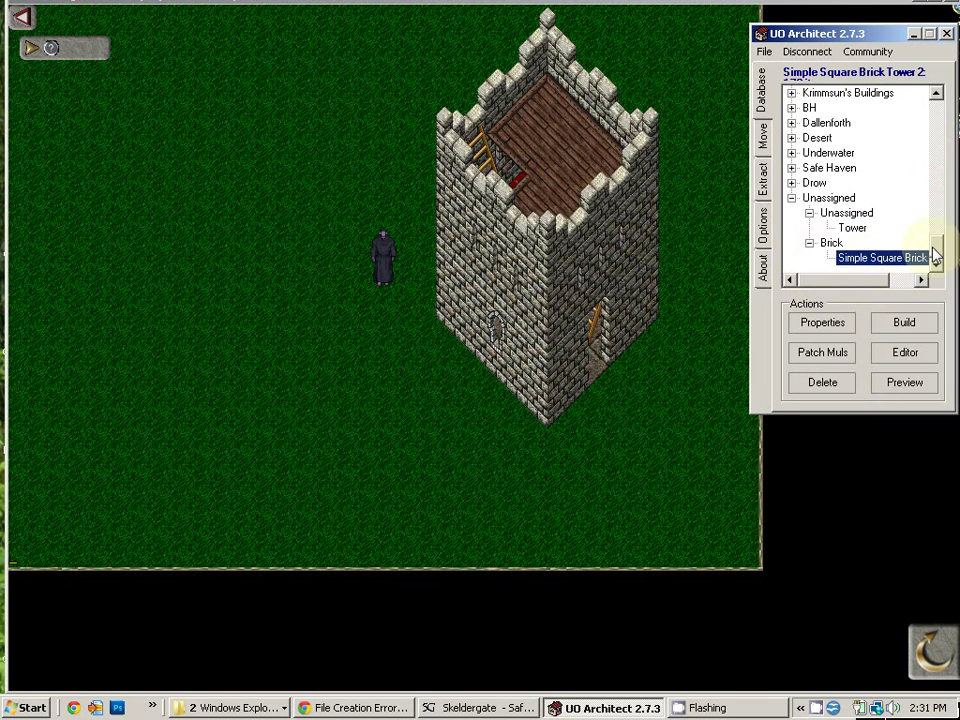
click(902, 386)
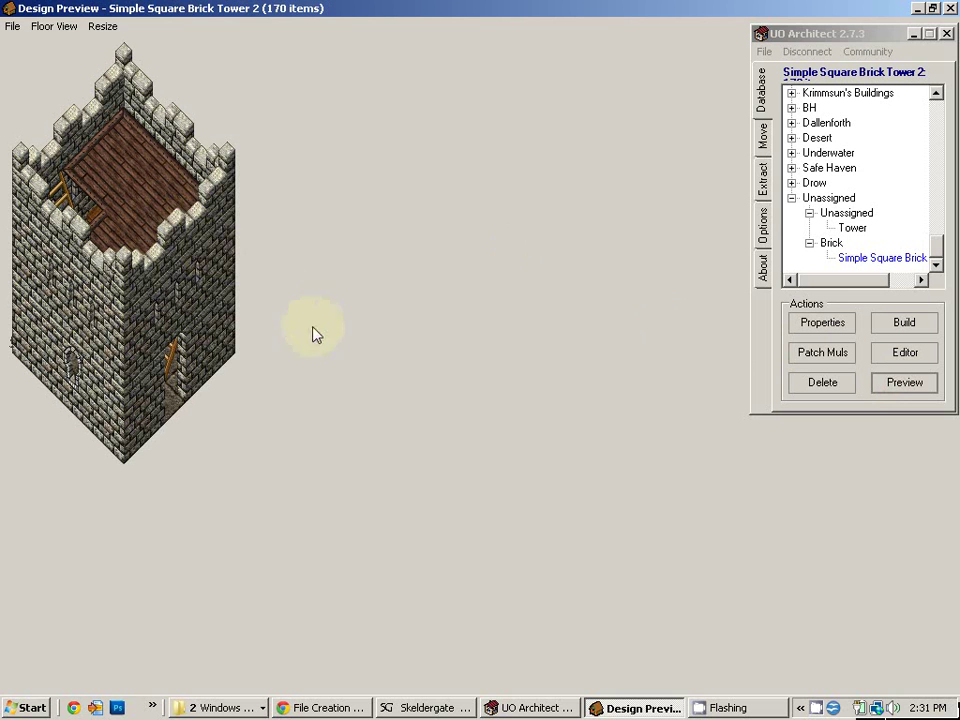
click(950, 10)
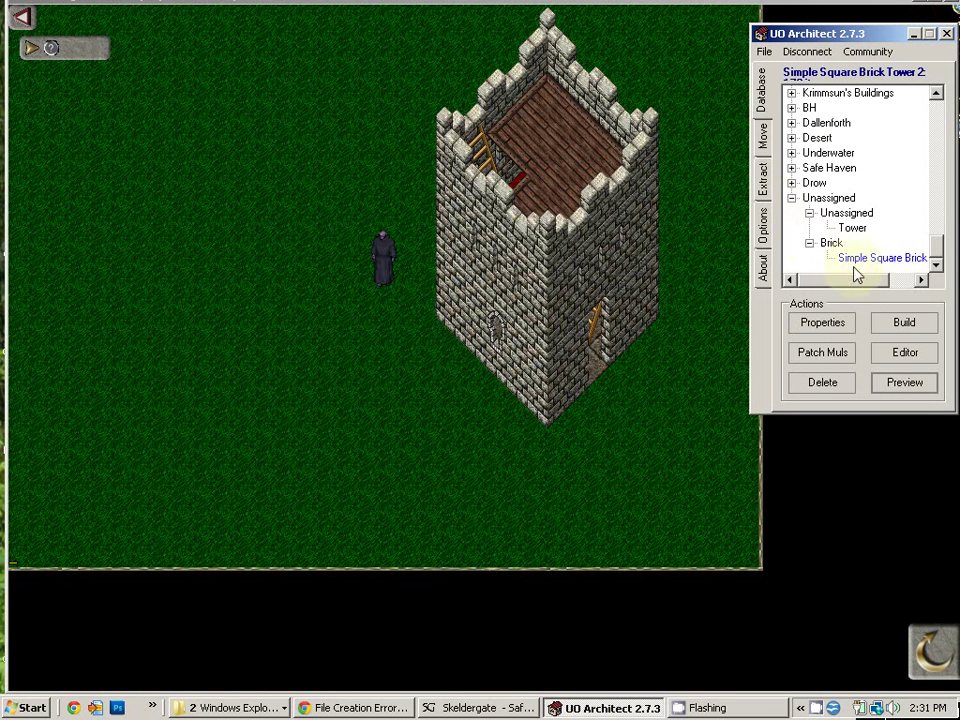
Step: Build Simple Square Brick Tower 2 on the grass to the character's left and move the Build window off the original tower
click(860, 260)
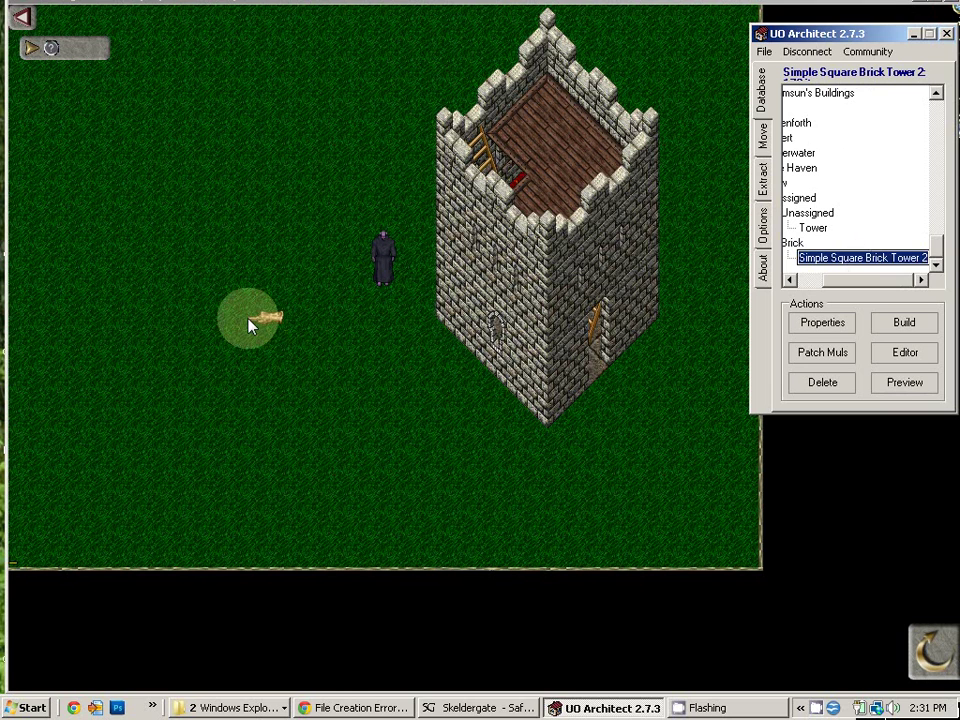
click(268, 310)
click(885, 324)
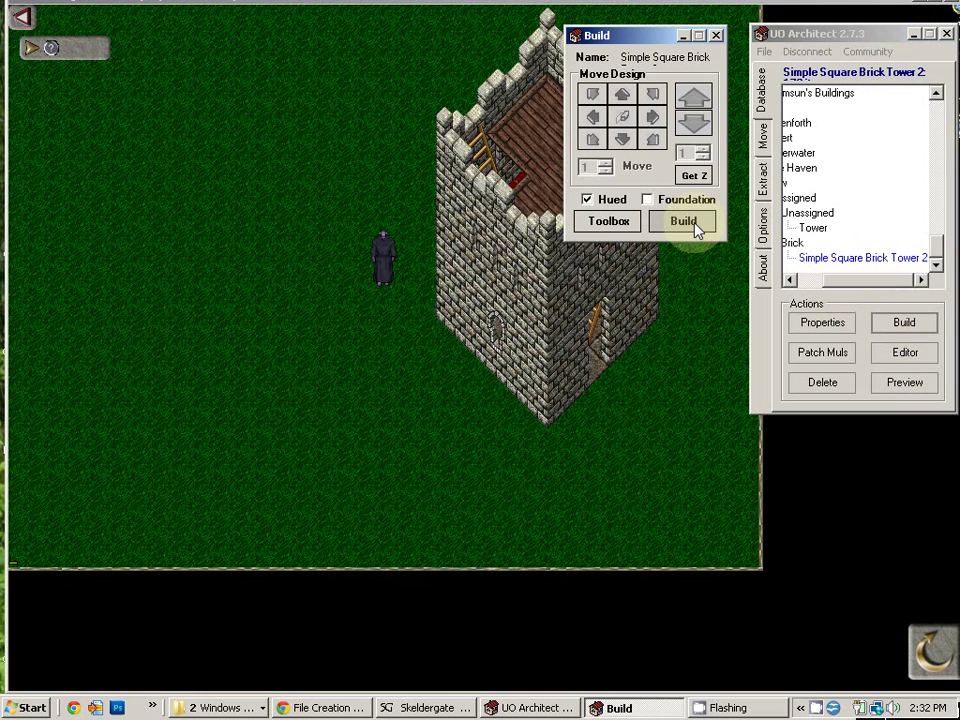
click(684, 222)
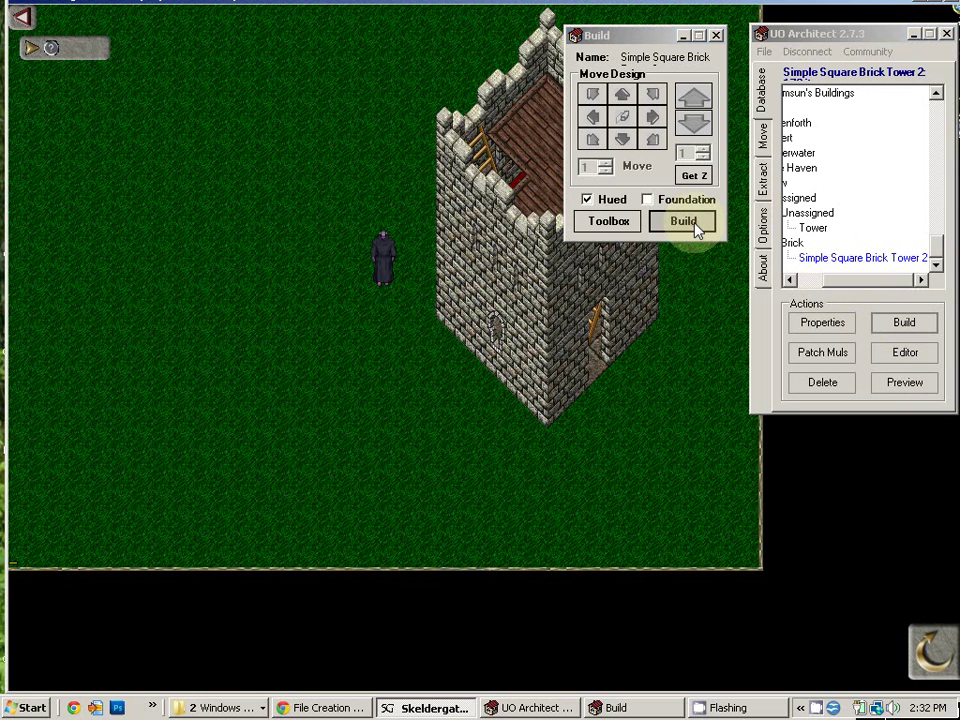
click(256, 291)
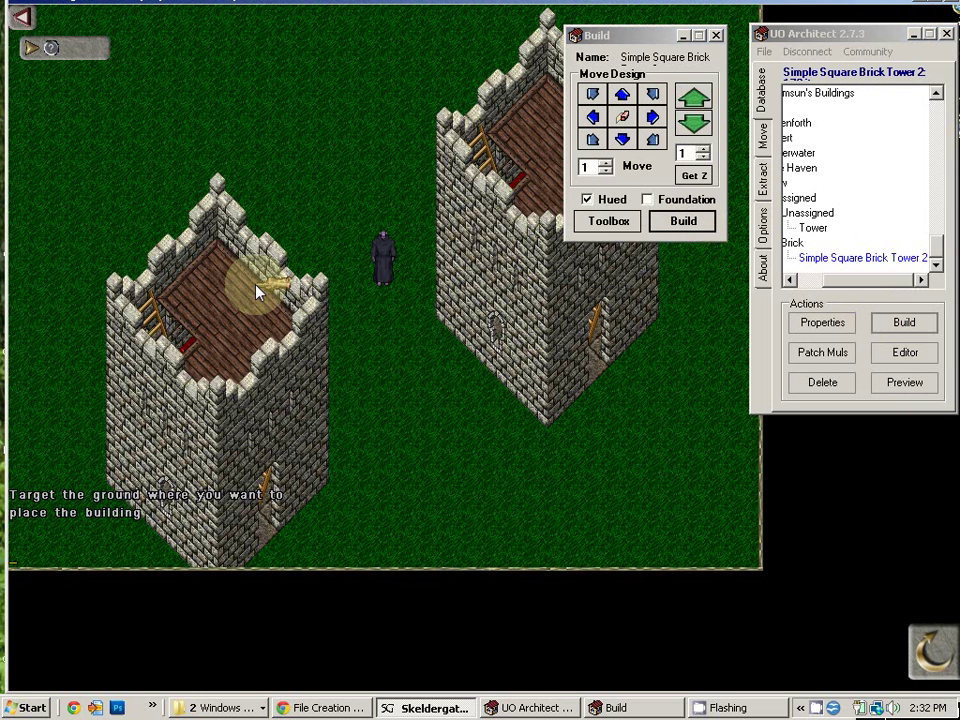
drag(643, 36, 781, 47)
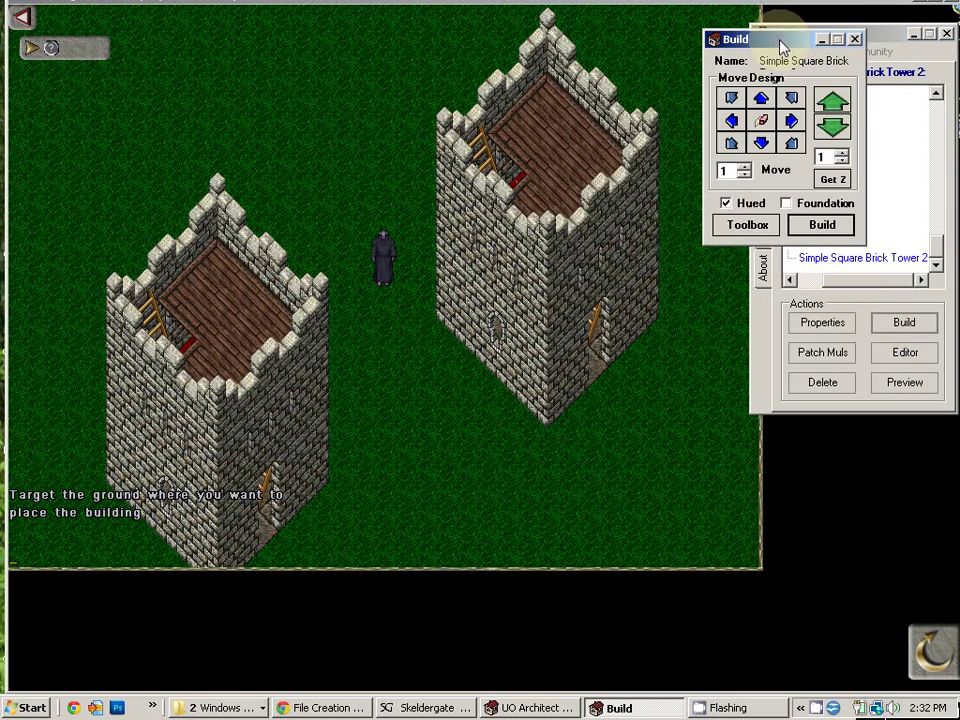